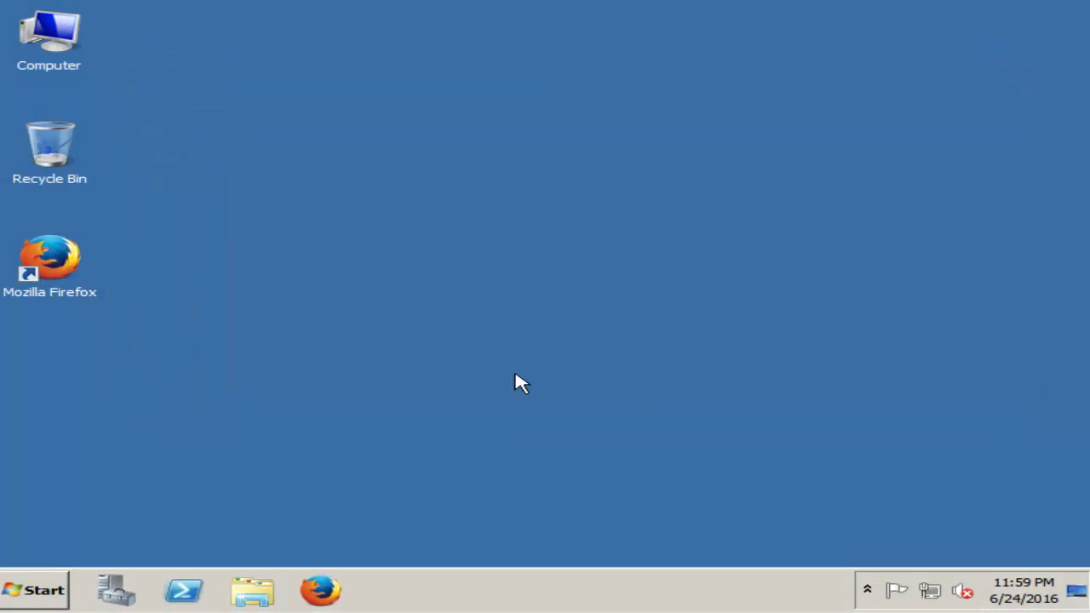
Open the Computer window and review the computer's basic system information in its properties
{"action": "double_click", "coordinate": [54, 34]}
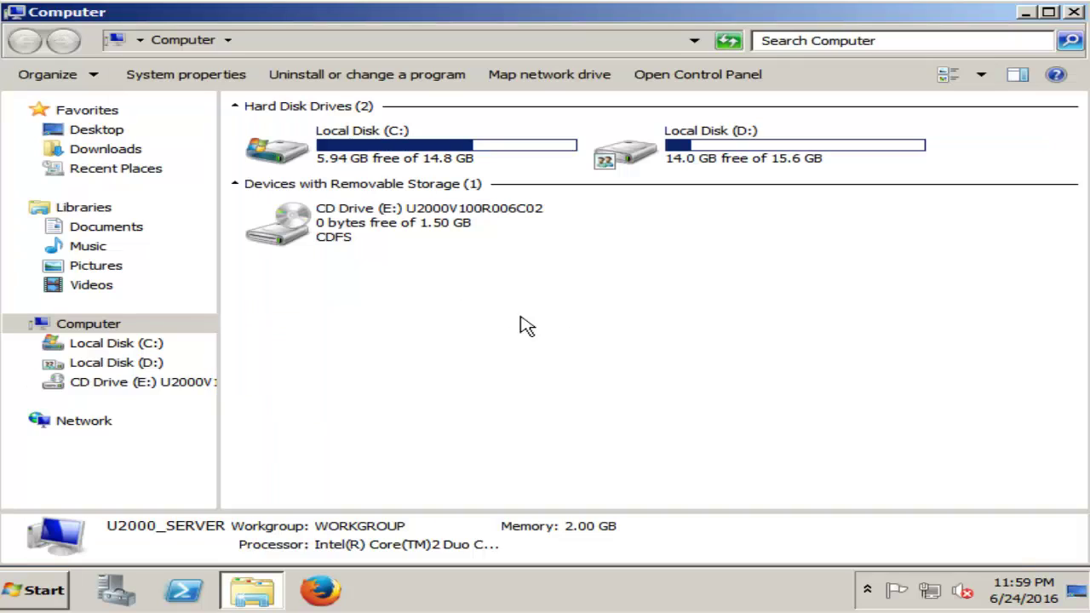
{"action": "left_click", "coordinate": [39, 590]}
{"action": "right_click", "coordinate": [419, 269]}
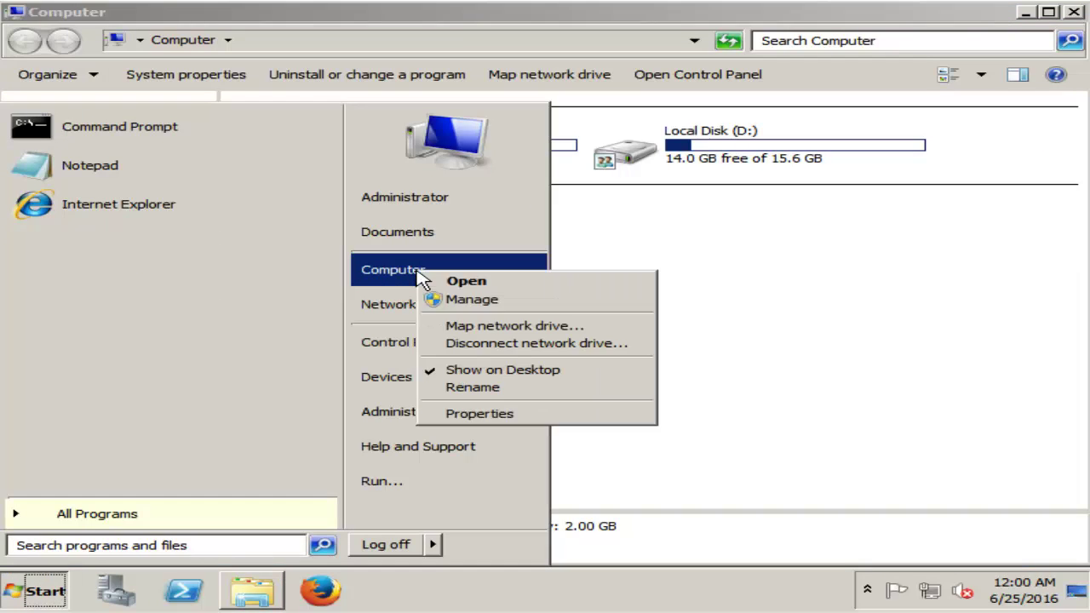
{"action": "left_click", "coordinate": [504, 415]}
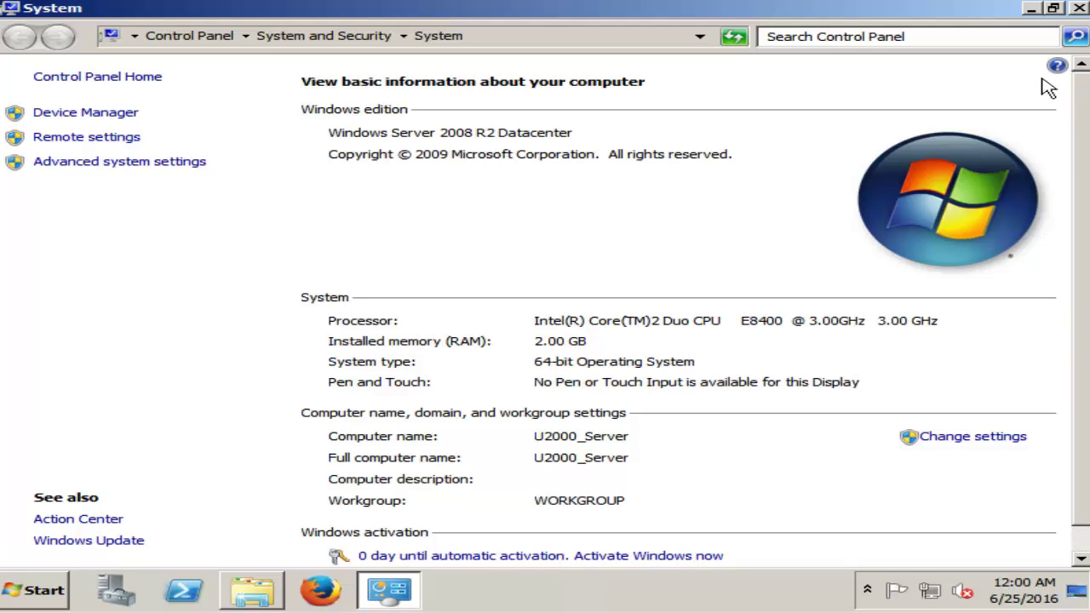
{"action": "left_click", "coordinate": [1080, 10]}
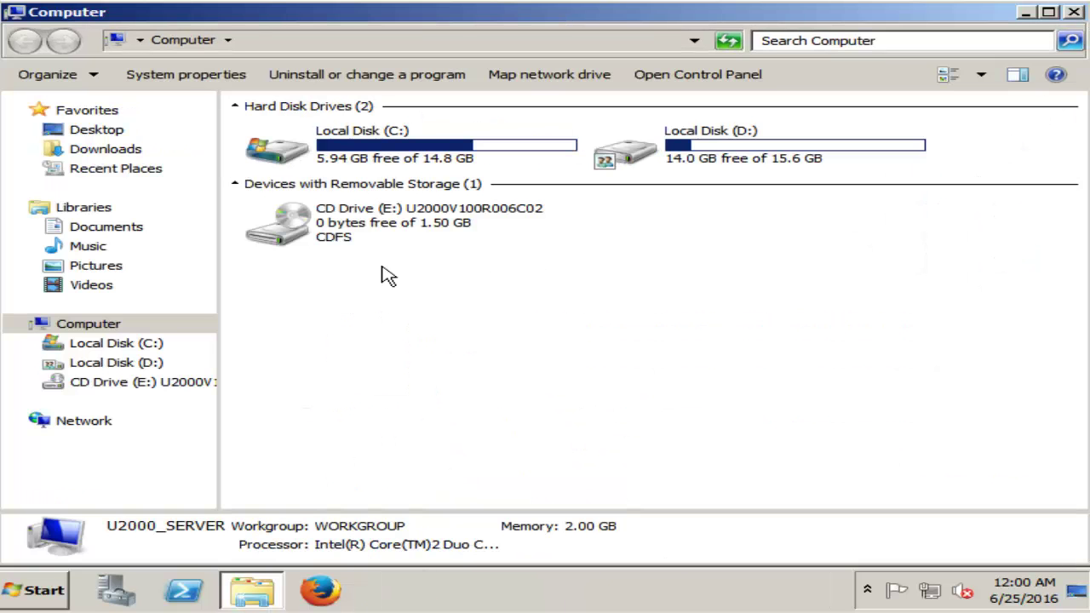
Run install.bat from the U2000V100R006C02 CD drive (E:) and minimize the file window
{"action": "left_click", "coordinate": [370, 223]}
{"action": "double_click", "coordinate": [371, 223]}
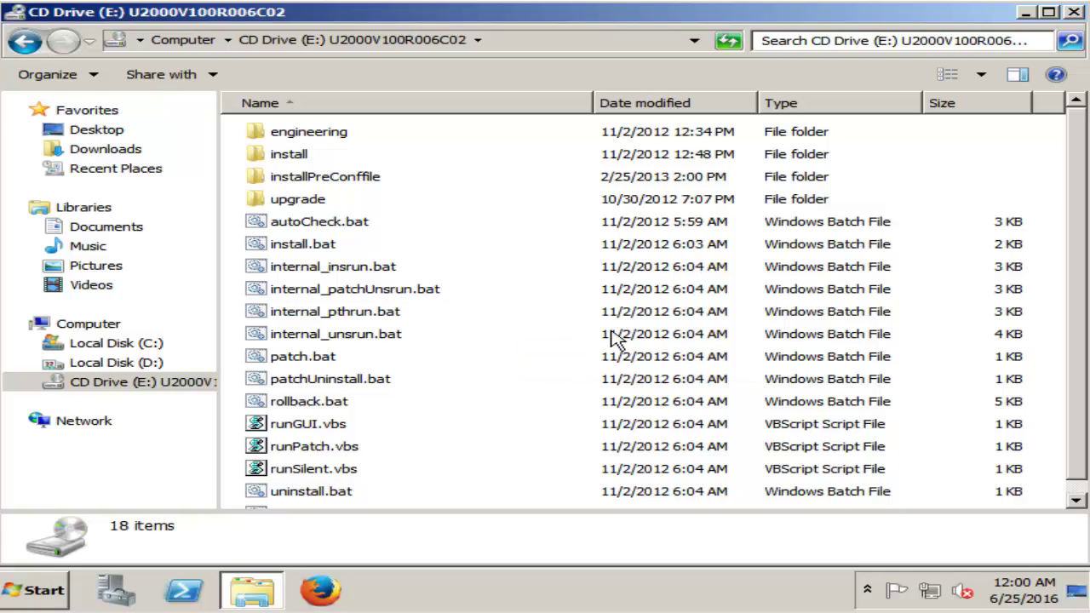
{"action": "left_click", "coordinate": [305, 247]}
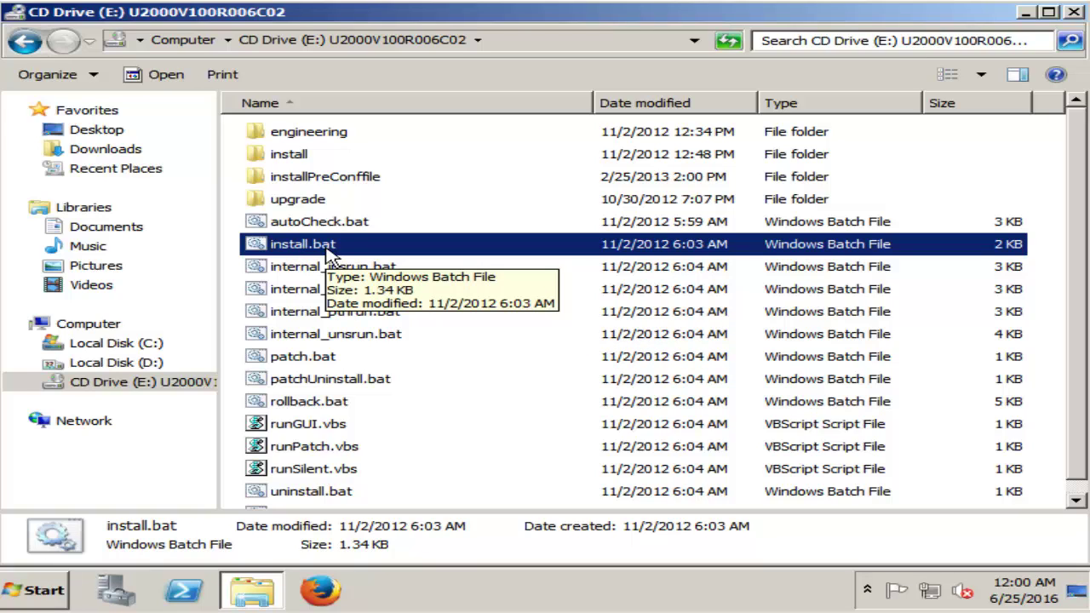
{"action": "double_click", "coordinate": [299, 251]}
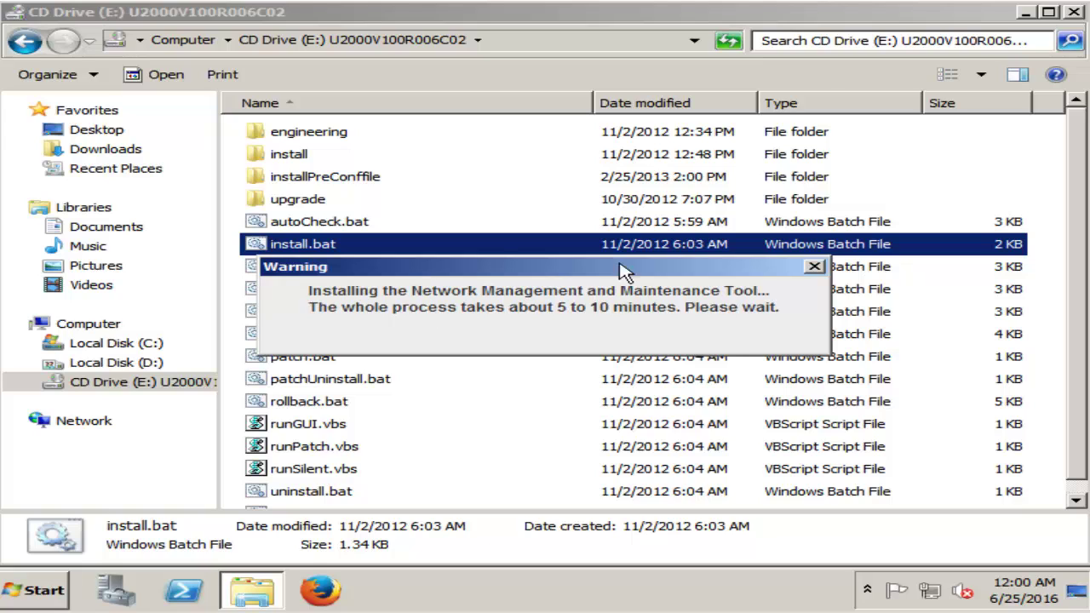
{"action": "left_click", "coordinate": [1027, 13]}
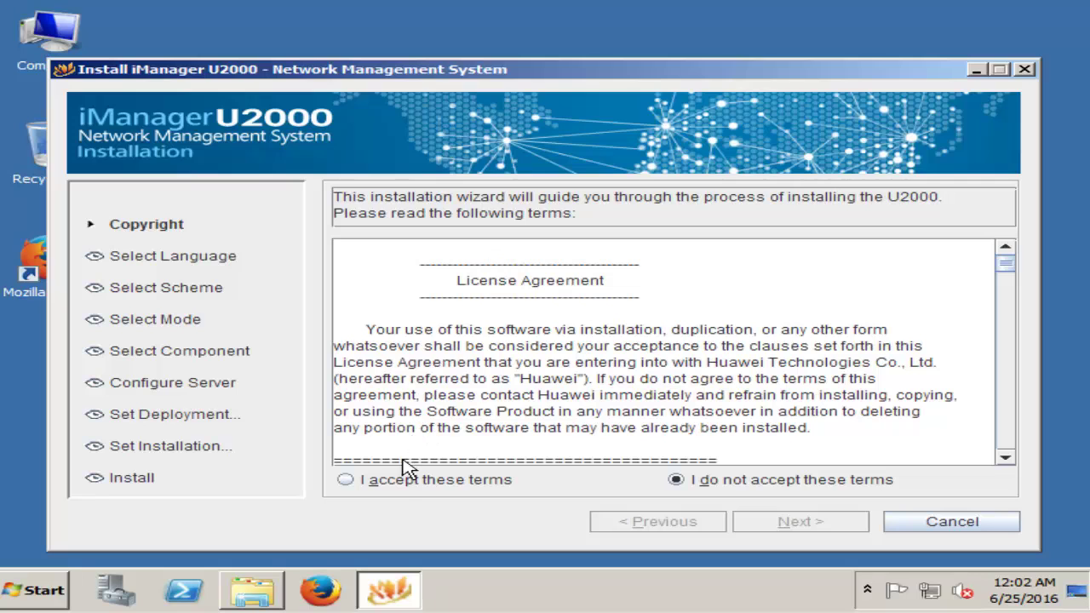
Accept the U2000 license terms, read through the agreement to its end and continue to language selection
{"action": "left_click", "coordinate": [383, 484]}
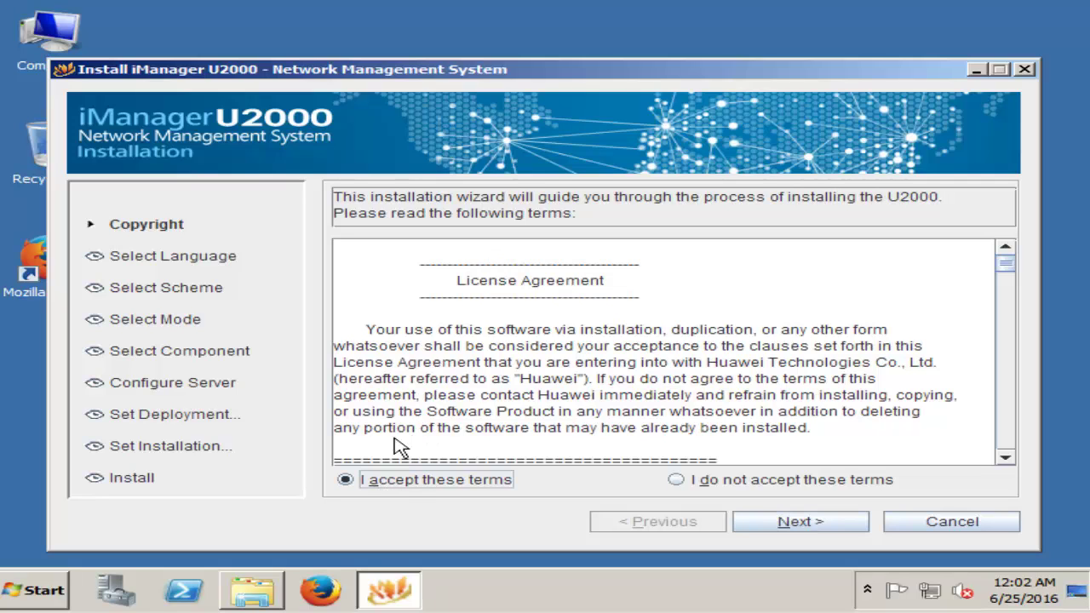
{"action": "scroll", "coordinate": [773, 311], "scroll_direction": "down", "scroll_amount": 3}
{"action": "scroll", "coordinate": [830, 322], "scroll_direction": "down", "scroll_amount": 12}
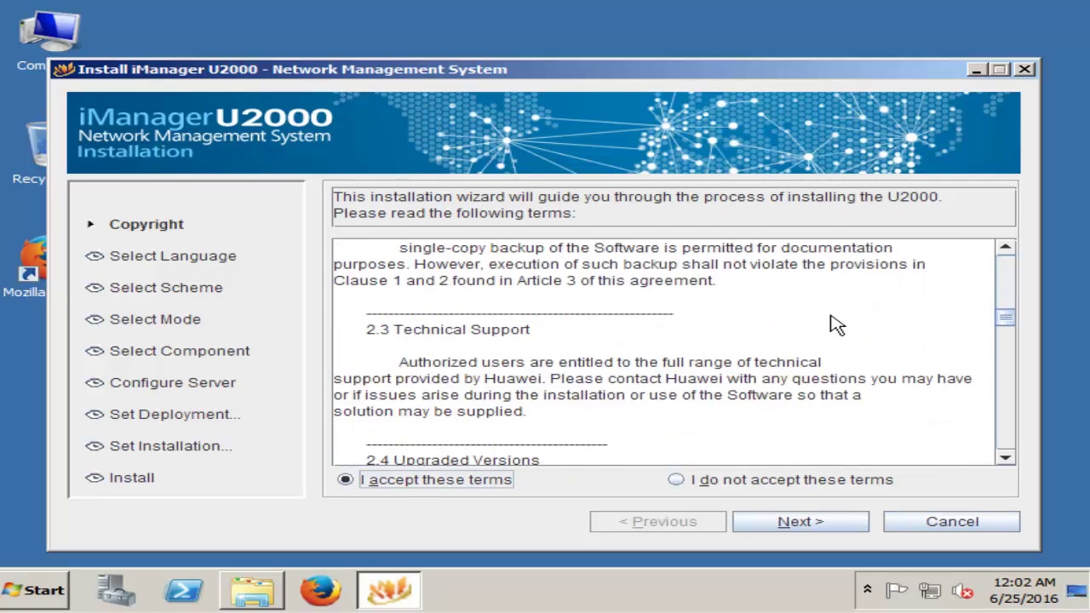
{"action": "scroll", "coordinate": [813, 333], "scroll_direction": "down", "scroll_amount": 8}
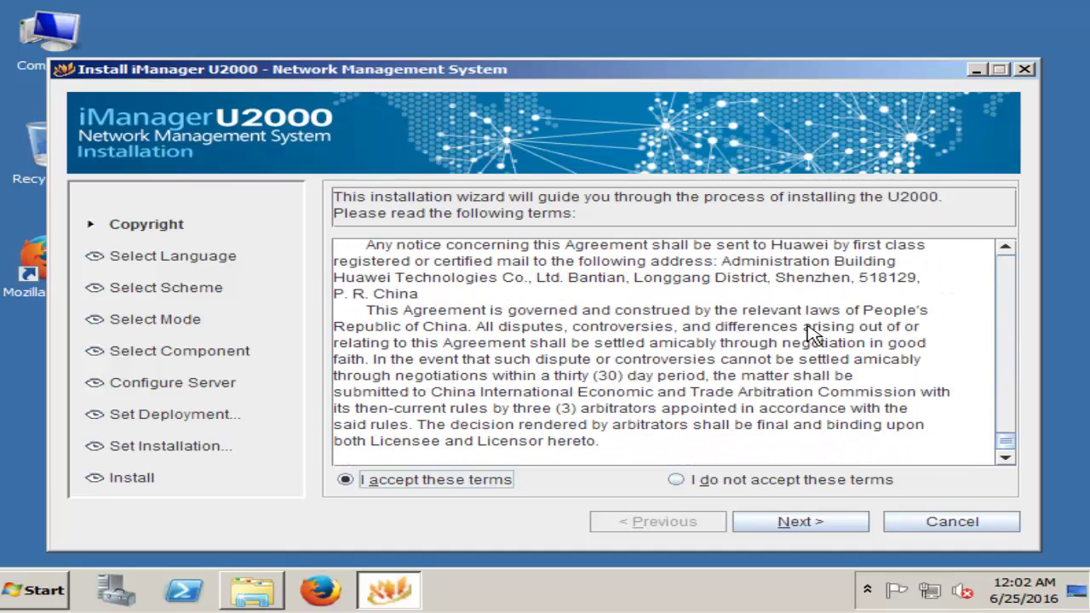
{"action": "left_click", "coordinate": [796, 526]}
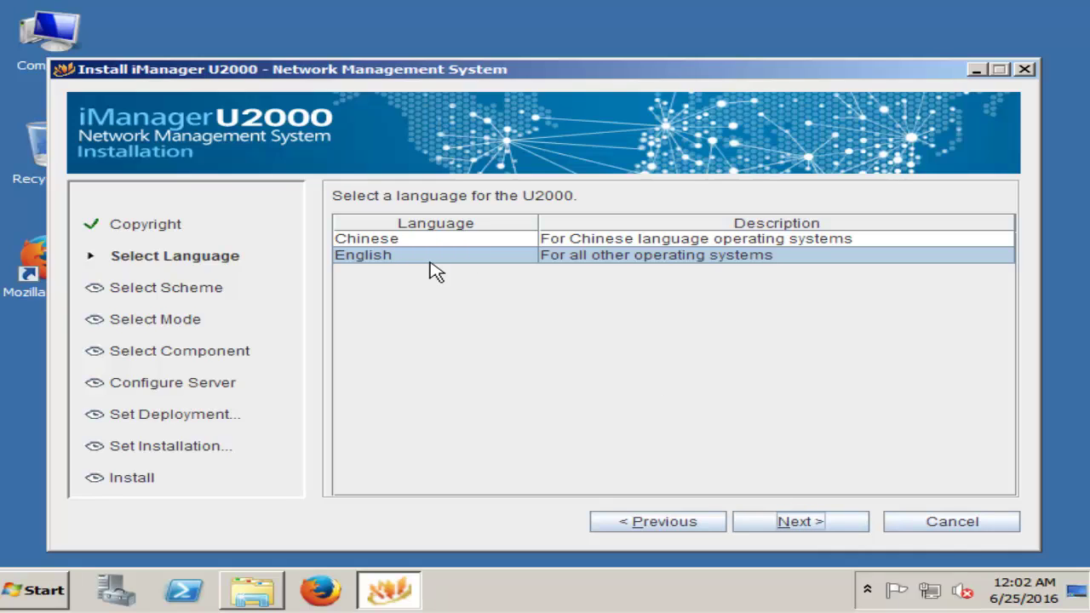
Continue with English as the U2000 language and Single-server system as the installation scheme
{"action": "left_click", "coordinate": [792, 525]}
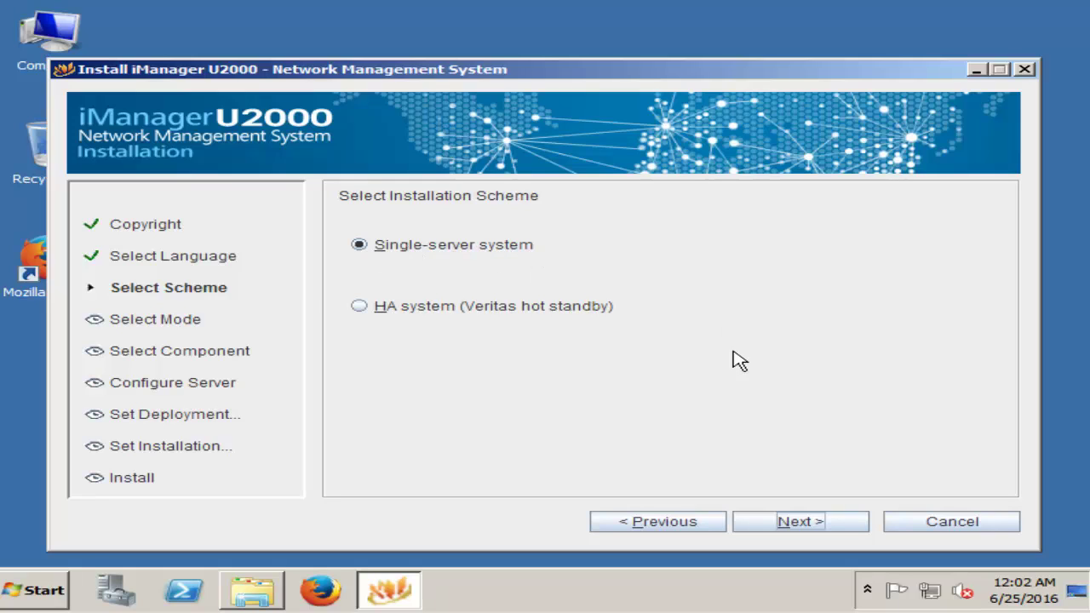
{"action": "left_click", "coordinate": [809, 529]}
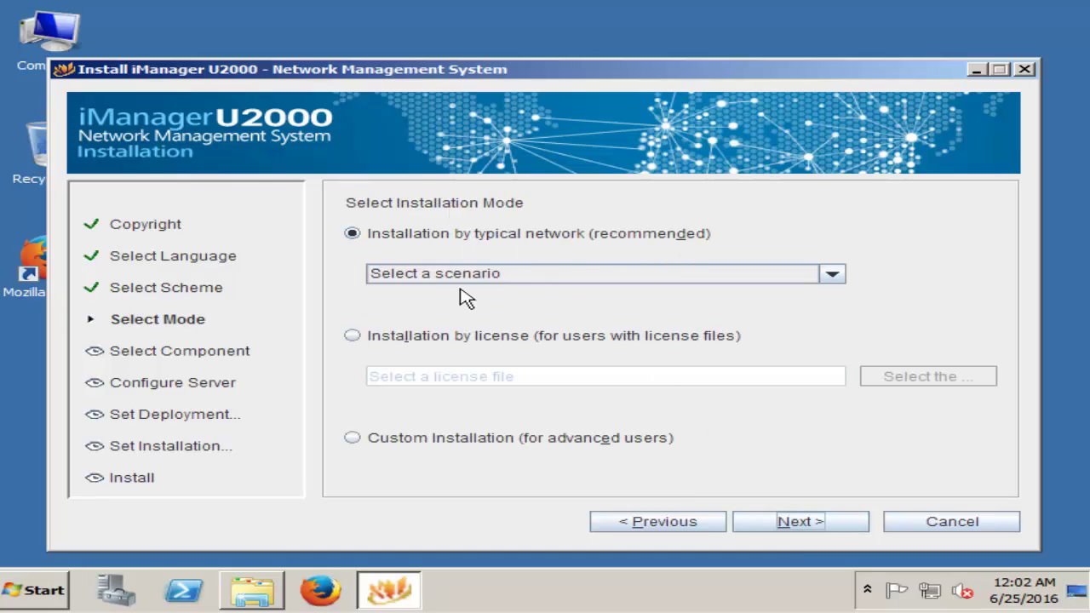
Choose the All domains scenario under installation by typical network and continue to component selection
{"action": "left_click", "coordinate": [525, 275]}
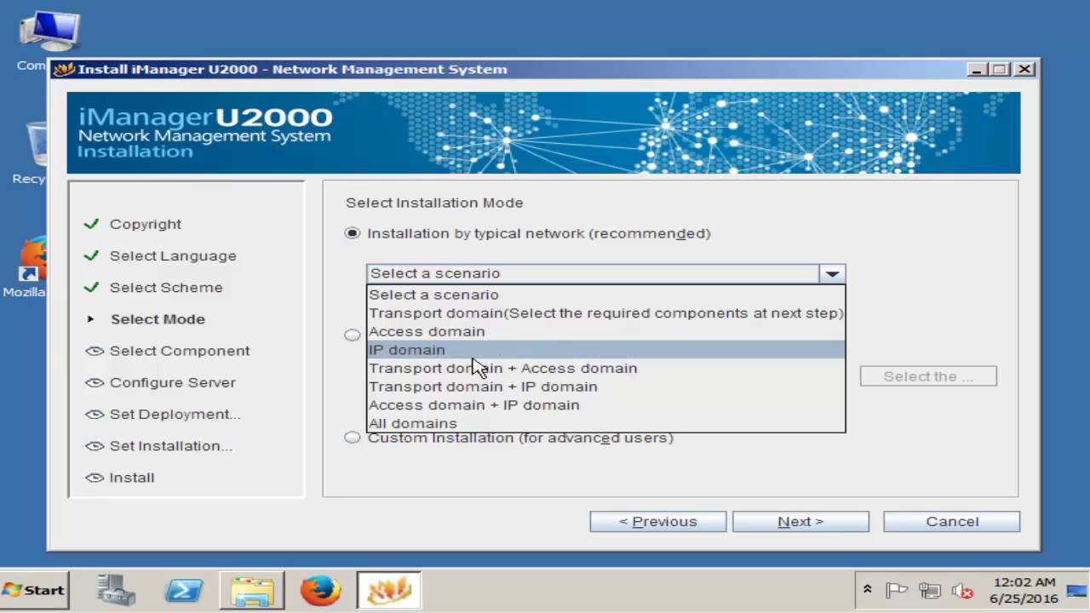
{"action": "left_click", "coordinate": [417, 430]}
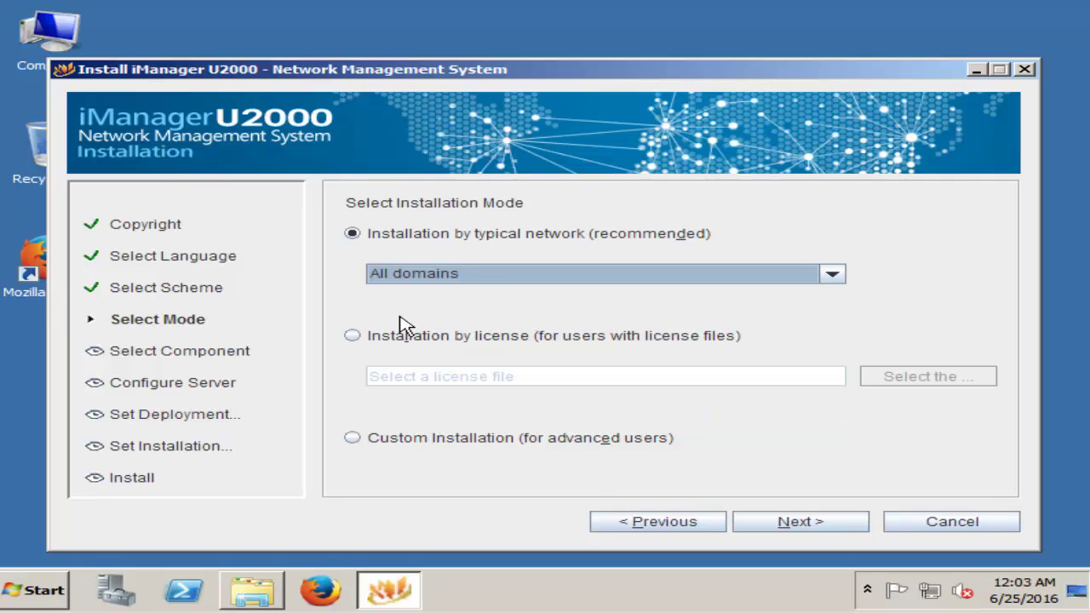
{"action": "left_click", "coordinate": [784, 525]}
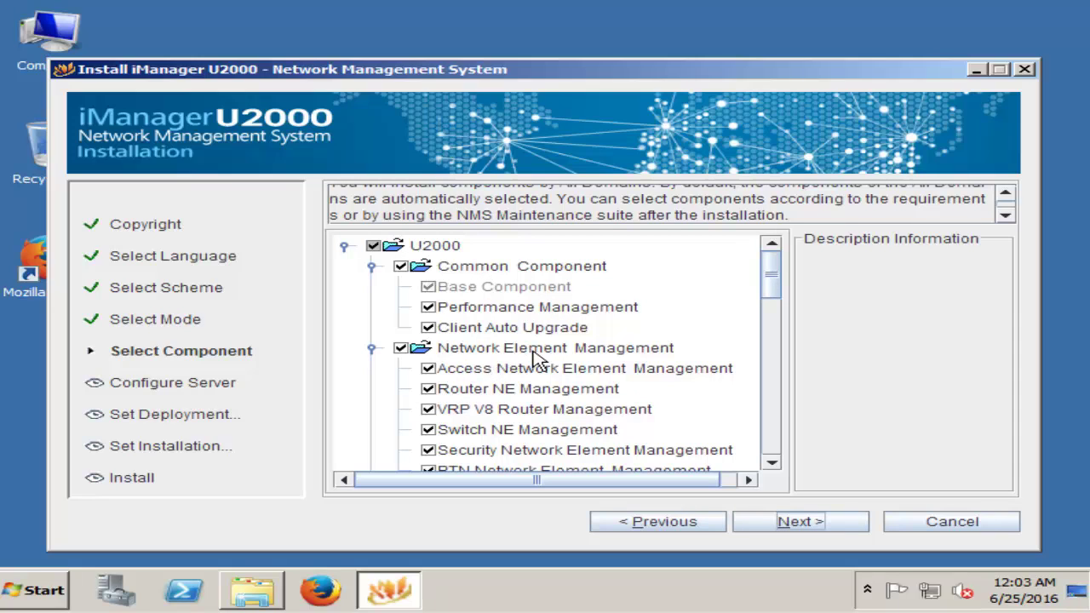
Review the descriptions of the Access, Router, VRP V8 Router, Switch and Security network element management components
{"action": "left_click", "coordinate": [500, 373]}
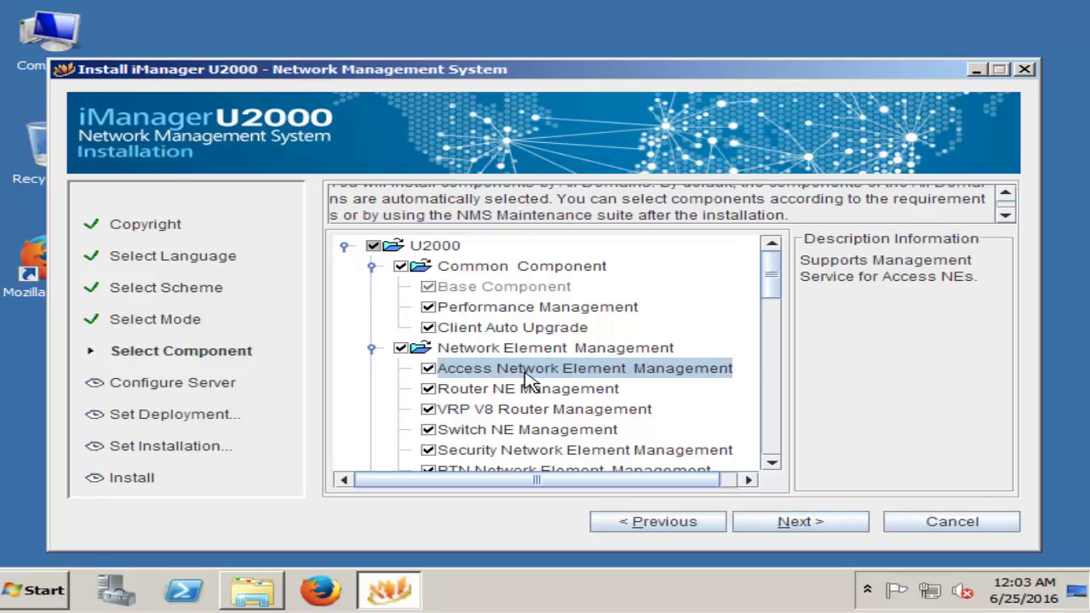
{"action": "scroll", "coordinate": [528, 391], "scroll_direction": "down", "scroll_amount": 1}
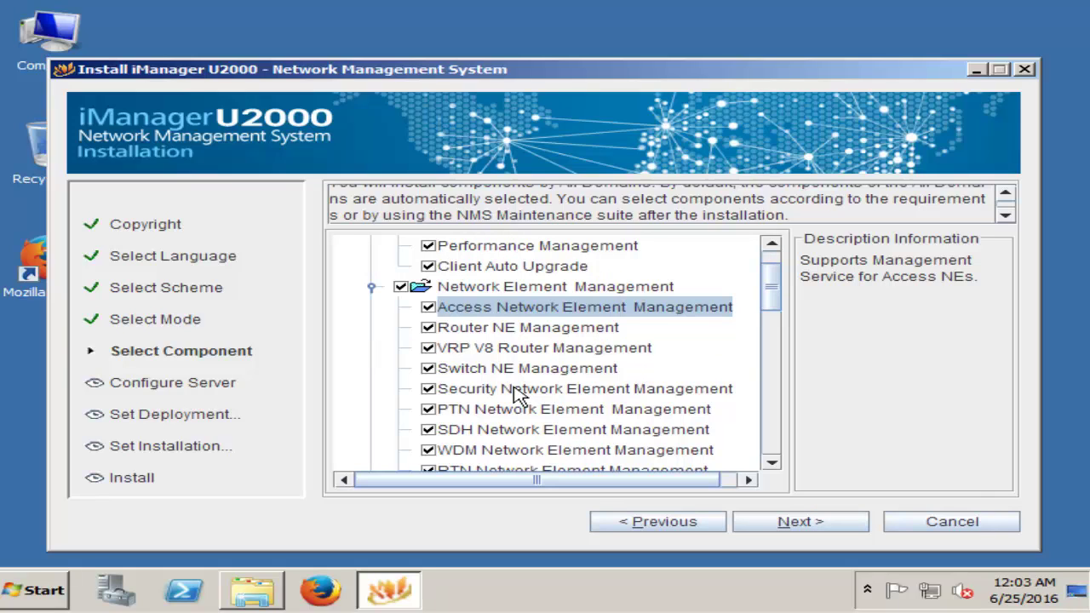
{"action": "left_click", "coordinate": [487, 330]}
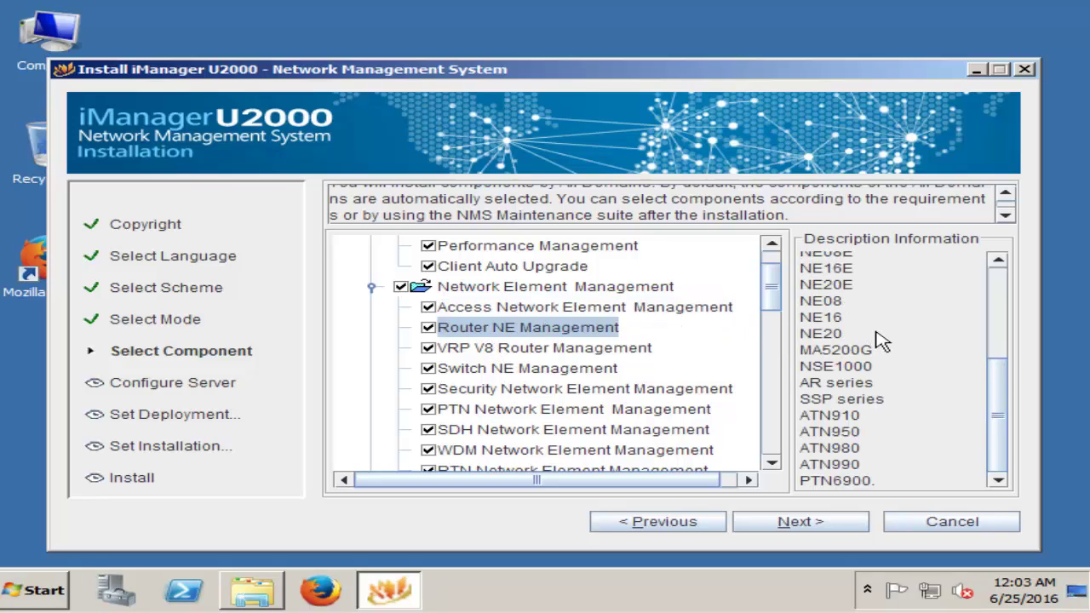
{"action": "left_click_drag", "start_coordinate": [1009, 402], "coordinate": [868, 290]}
{"action": "scroll", "coordinate": [868, 379], "scroll_direction": "down", "scroll_amount": 4}
{"action": "left_click", "coordinate": [496, 353]}
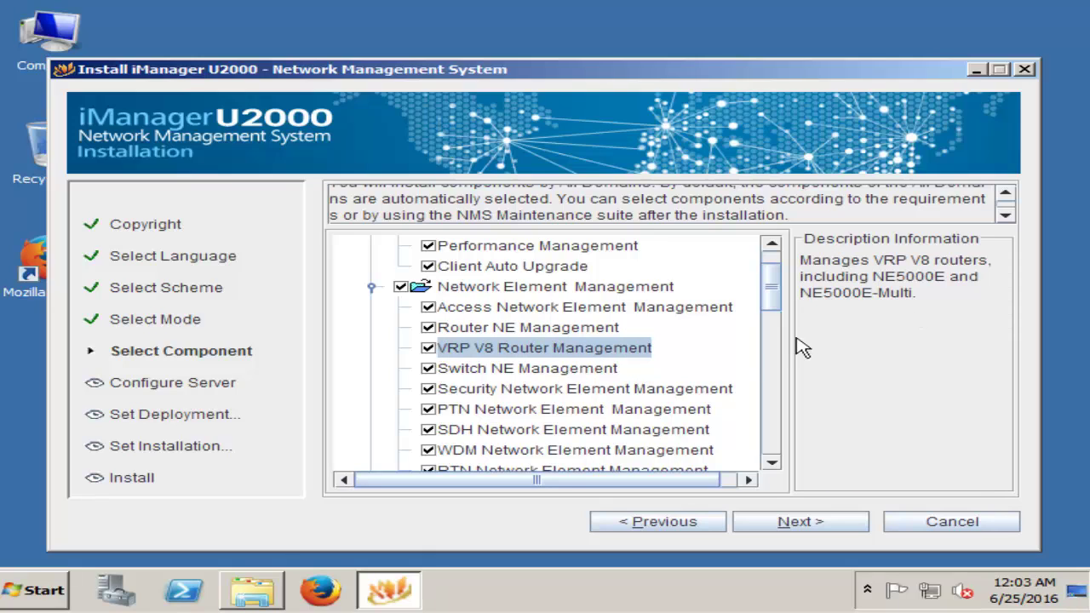
{"action": "left_click", "coordinate": [516, 374]}
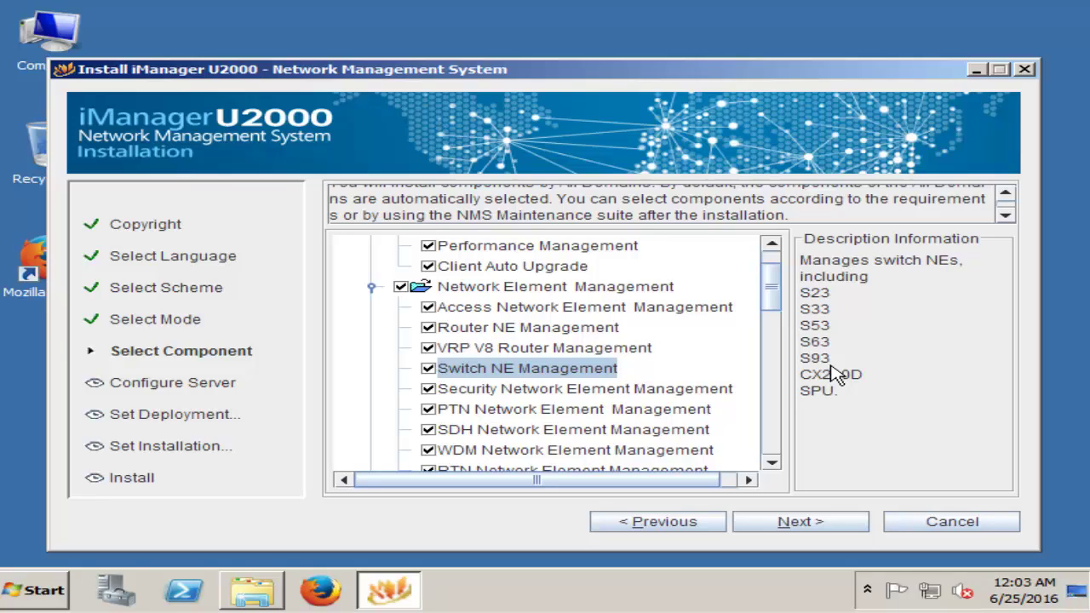
{"action": "left_click", "coordinate": [506, 392]}
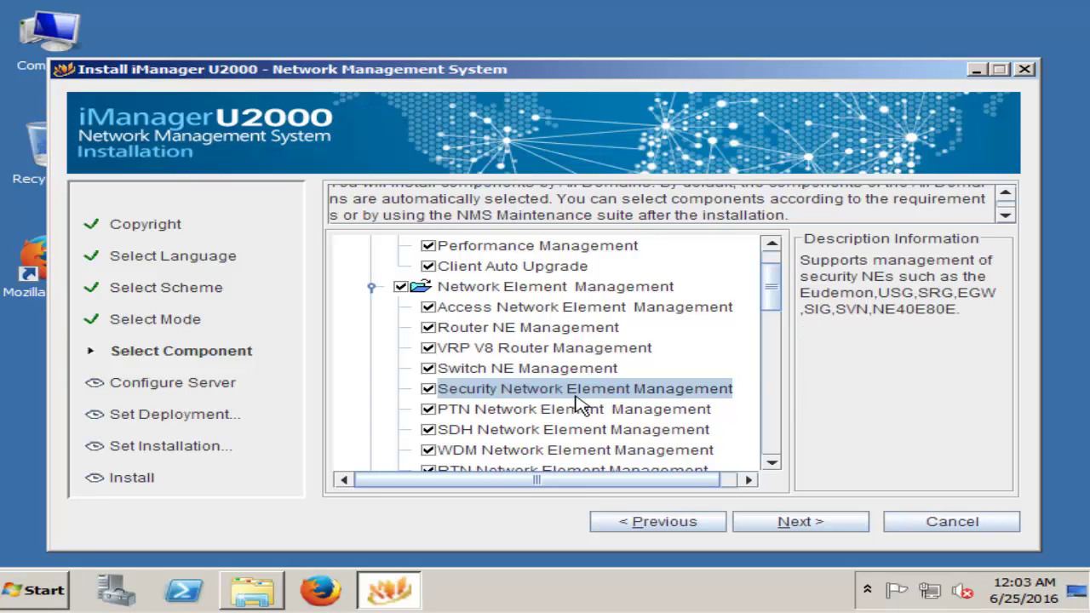
Review the descriptions of the PTN, SDH, WDM, RTN and OTN network element management components
{"action": "left_click", "coordinate": [515, 412]}
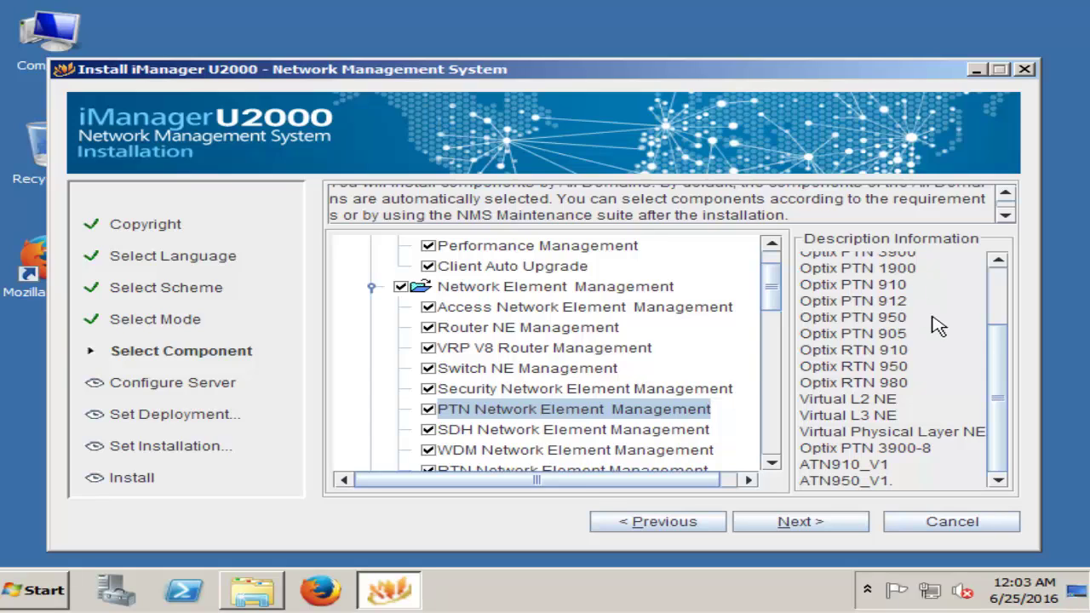
{"action": "scroll", "coordinate": [937, 329], "scroll_direction": "down", "scroll_amount": 2}
{"action": "left_click", "coordinate": [501, 432]}
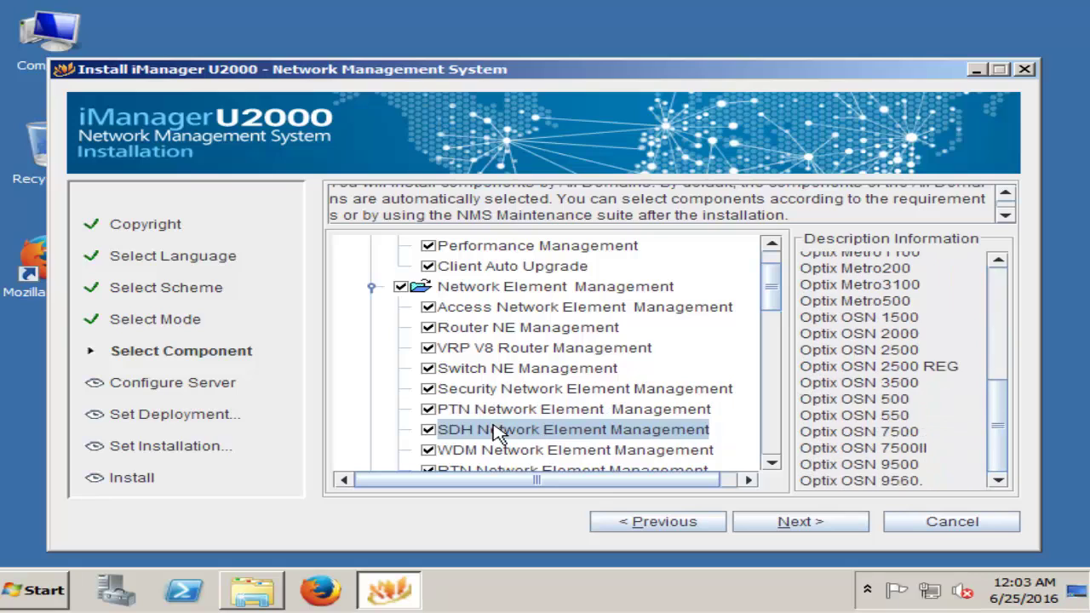
{"action": "scroll", "coordinate": [885, 361], "scroll_direction": "up", "scroll_amount": 5}
{"action": "scroll", "coordinate": [890, 357], "scroll_direction": "down", "scroll_amount": 5}
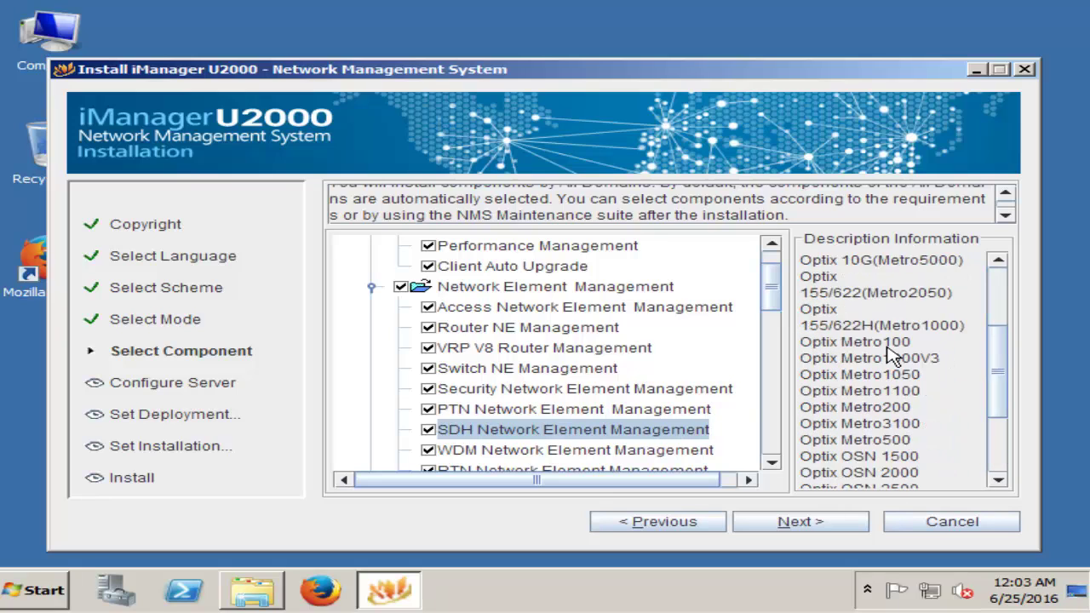
{"action": "left_click", "coordinate": [514, 452]}
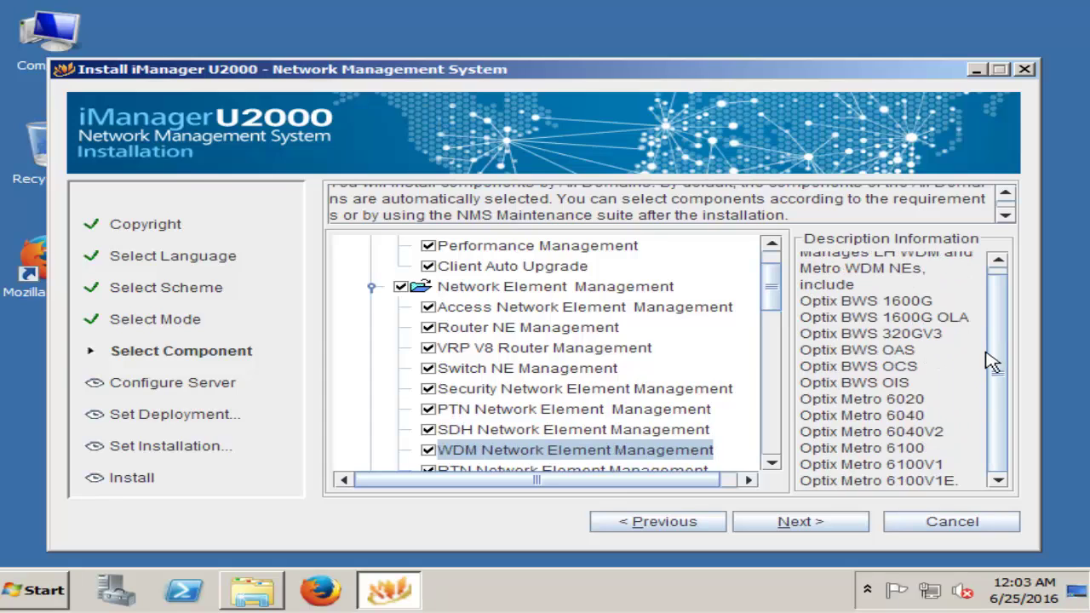
{"action": "scroll", "coordinate": [645, 405], "scroll_direction": "down", "scroll_amount": 4}
{"action": "scroll", "coordinate": [640, 400], "scroll_direction": "up", "scroll_amount": 2}
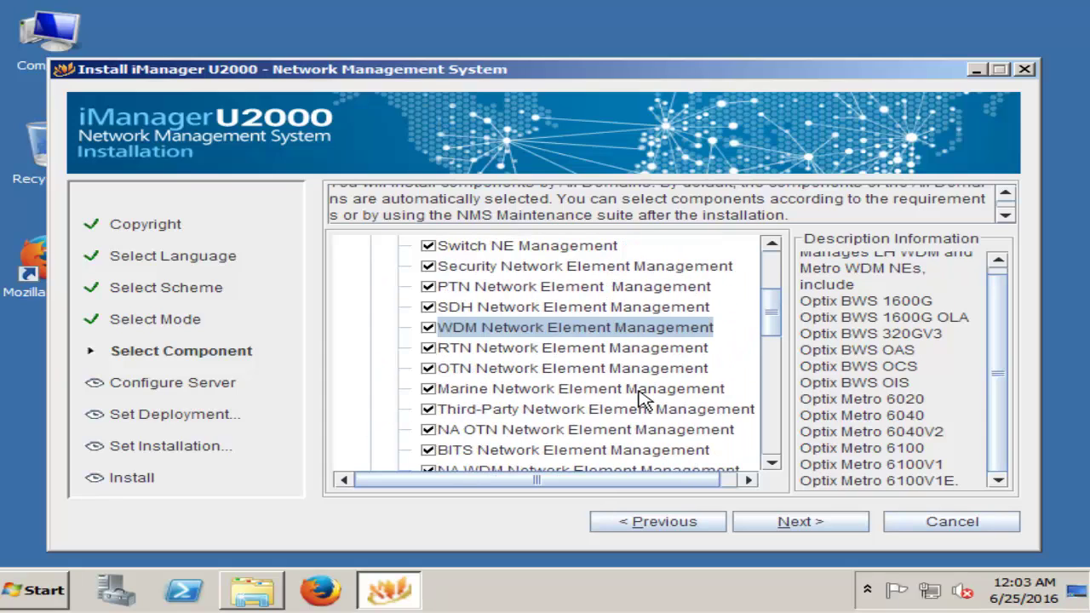
{"action": "left_click", "coordinate": [489, 349]}
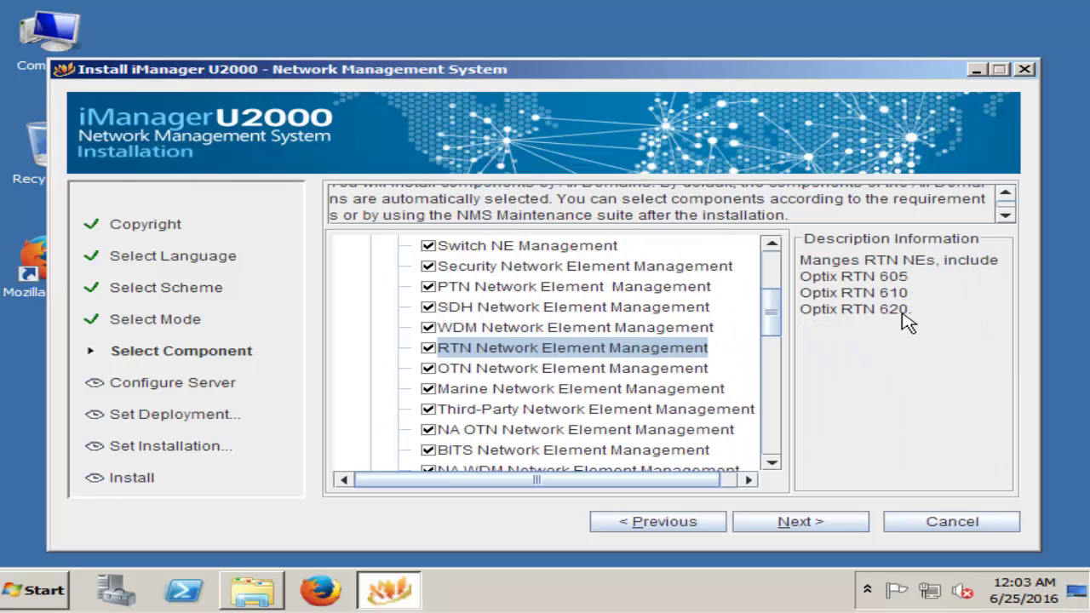
{"action": "left_click", "coordinate": [504, 369]}
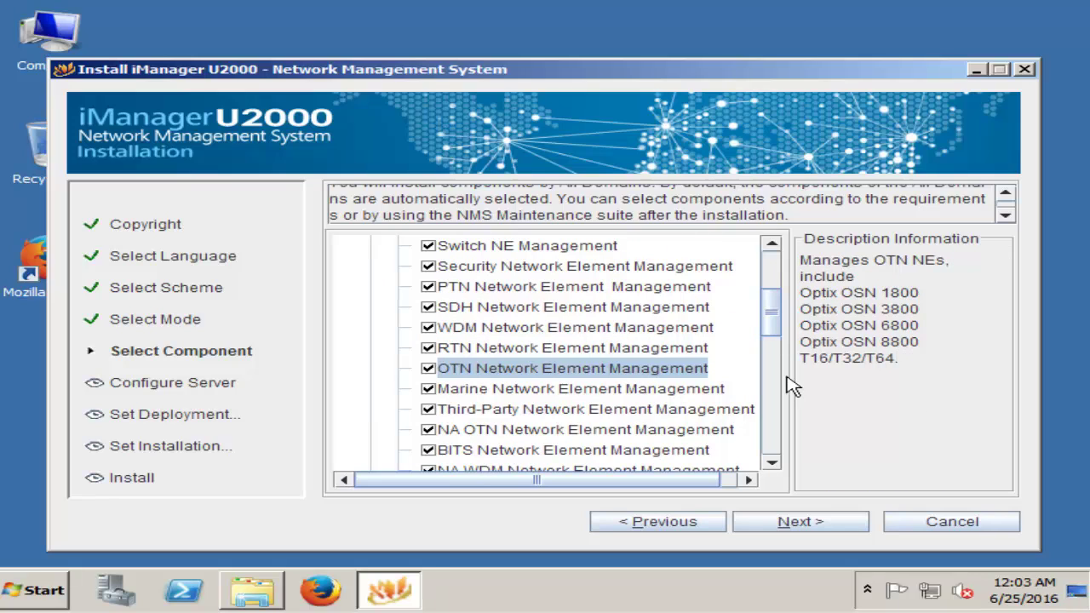
{"action": "scroll", "coordinate": [624, 419], "scroll_direction": "down", "scroll_amount": 1}
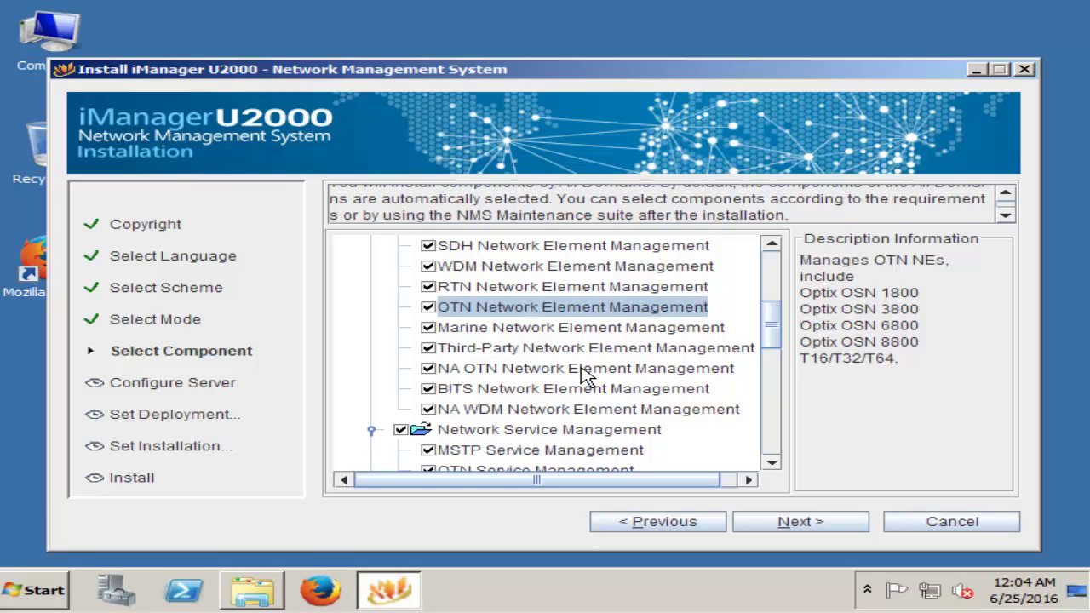
Continue to server configuration with the preselected components and select the U2000_Server entry
{"action": "left_click", "coordinate": [809, 532]}
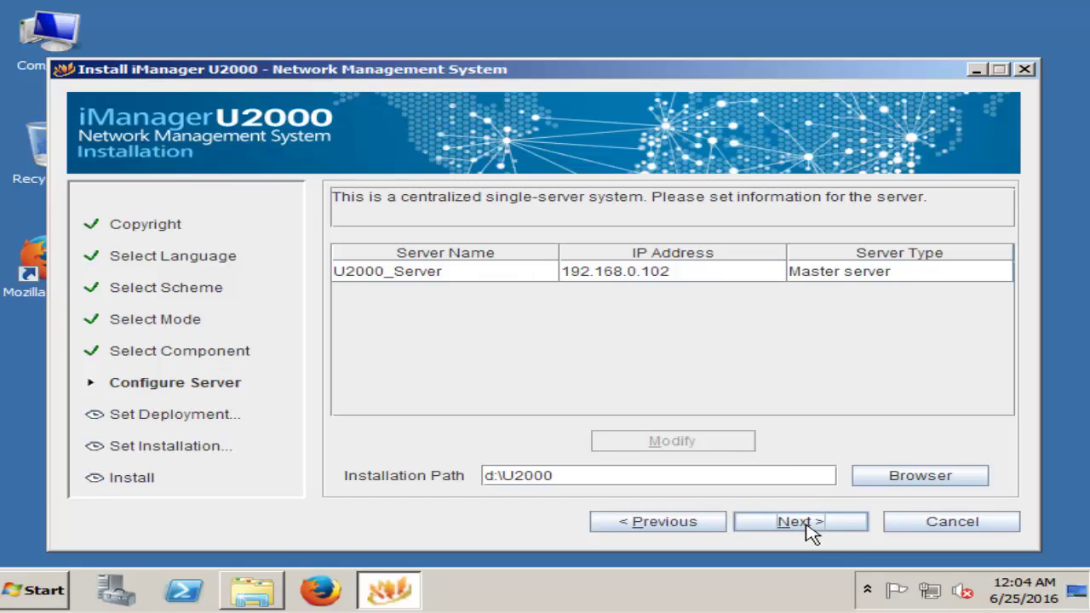
{"action": "left_click", "coordinate": [610, 284]}
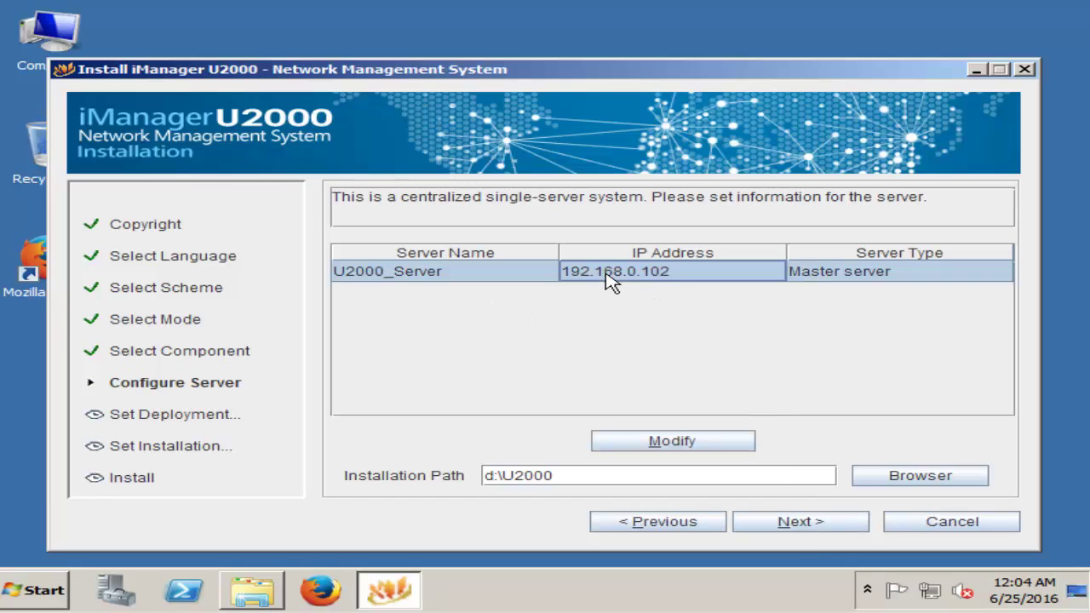
Open the Local Area Connection's details from the Network and Sharing Center to check the server's IPv4 address
{"action": "right_click", "coordinate": [932, 591]}
{"action": "left_click", "coordinate": [904, 555]}
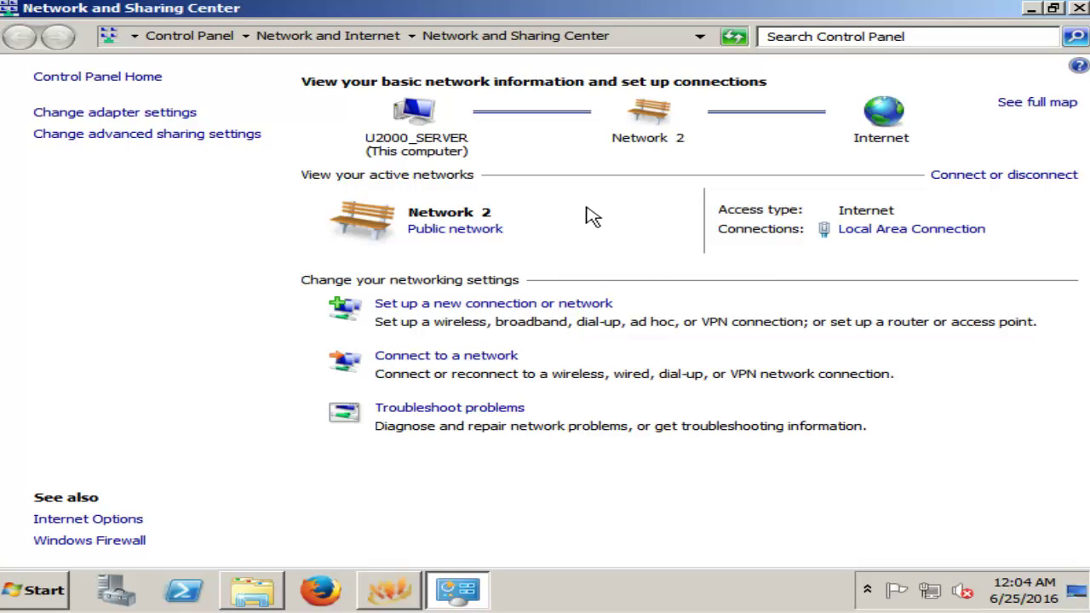
{"action": "left_click", "coordinate": [877, 230]}
{"action": "left_click", "coordinate": [442, 278]}
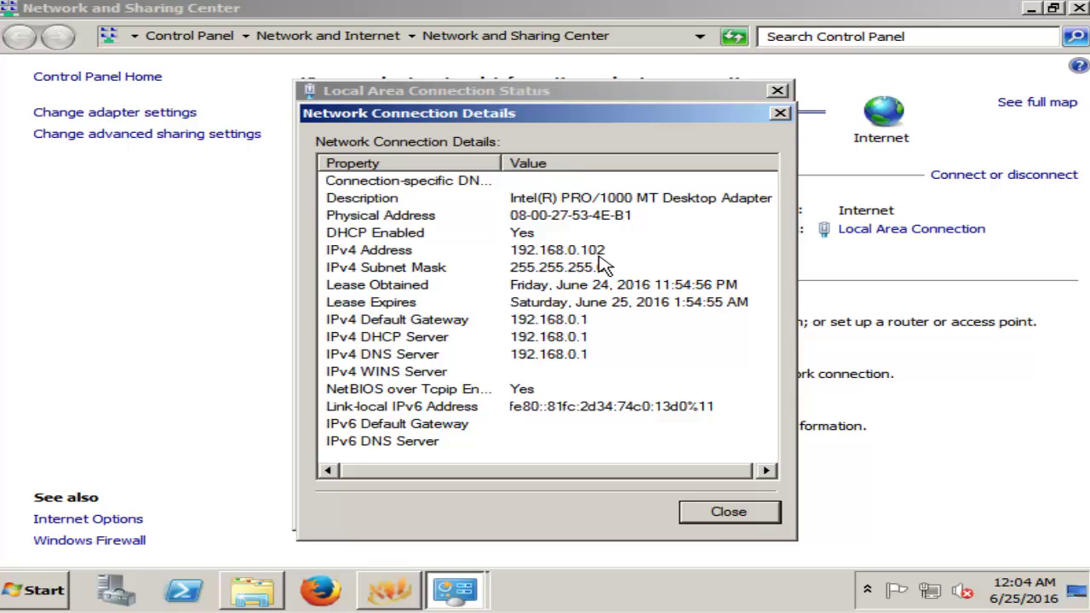
Close the connection details, the Local Area Connection status and the Network and Sharing Center to return to the installer
{"action": "left_click", "coordinate": [728, 513]}
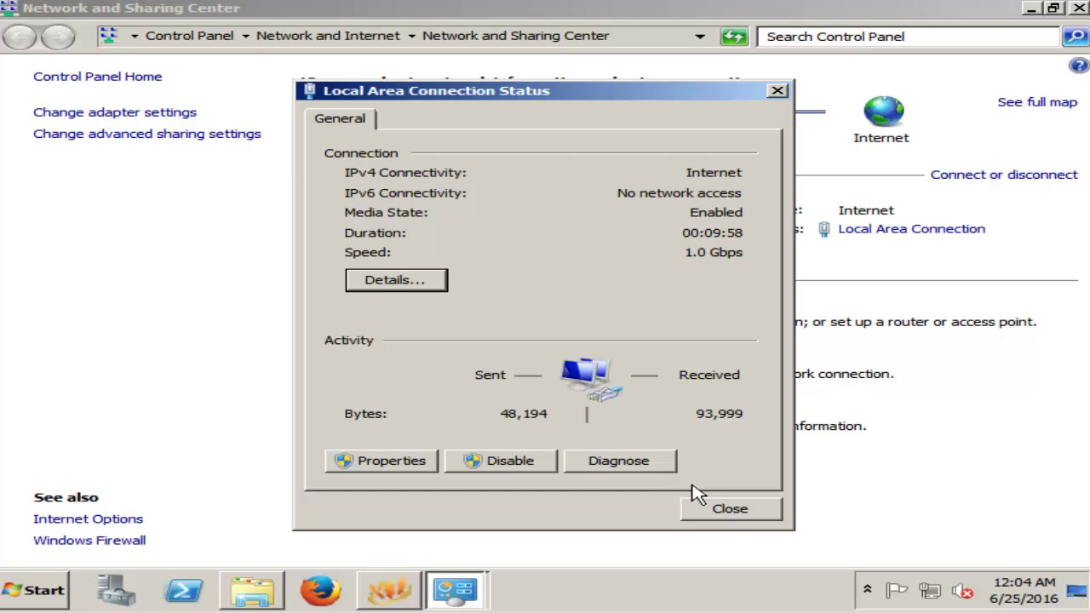
{"action": "left_click", "coordinate": [739, 511]}
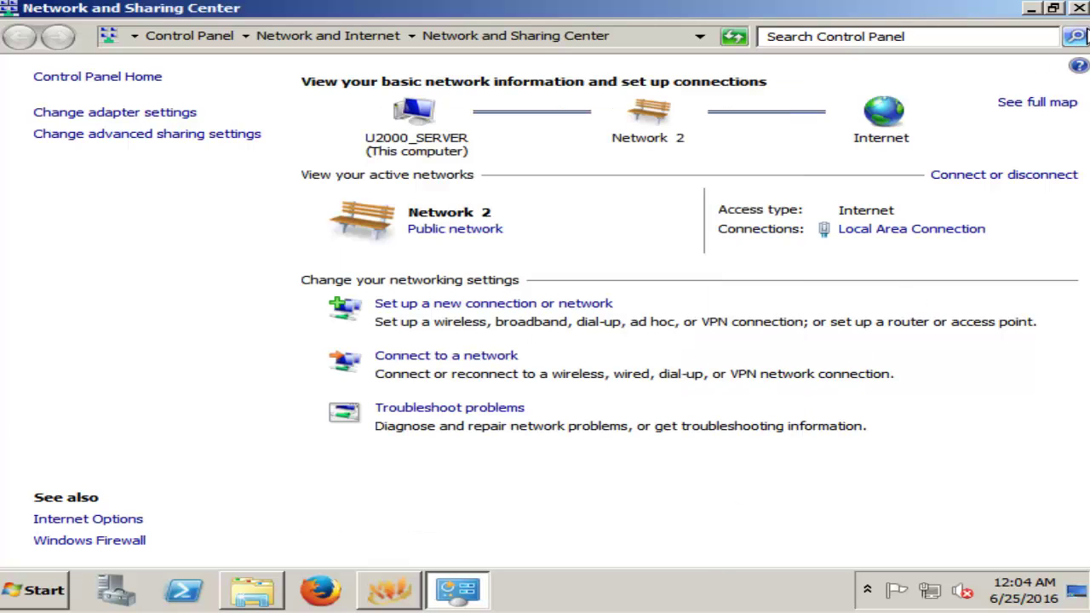
{"action": "left_click", "coordinate": [1078, 7]}
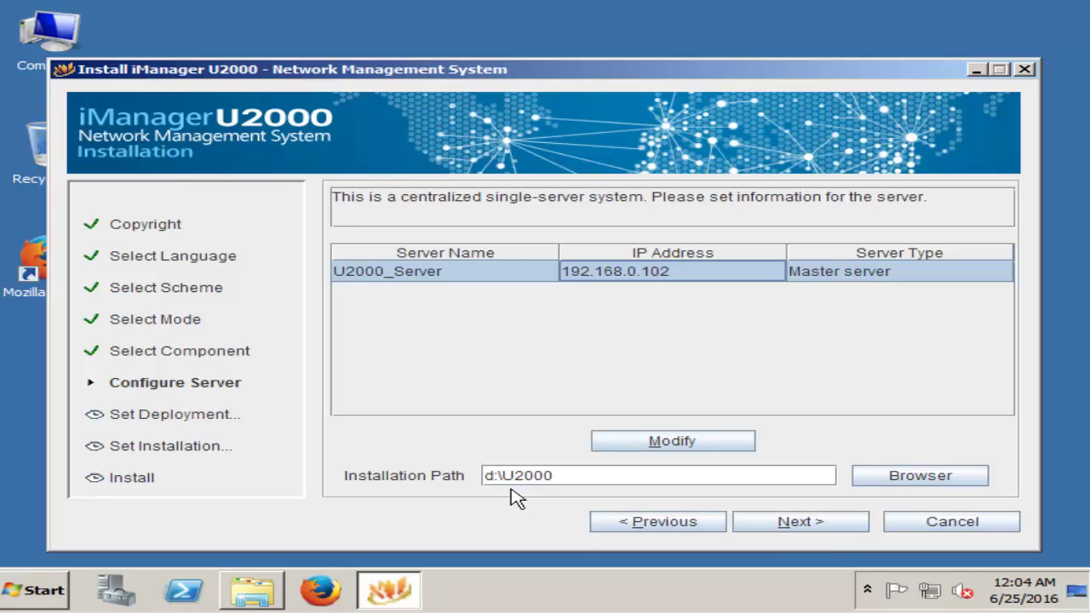
Continue with the installation path d:\U2000, agreeing to create the directory, and keep the preset deployment instance counts
{"action": "left_click", "coordinate": [822, 528]}
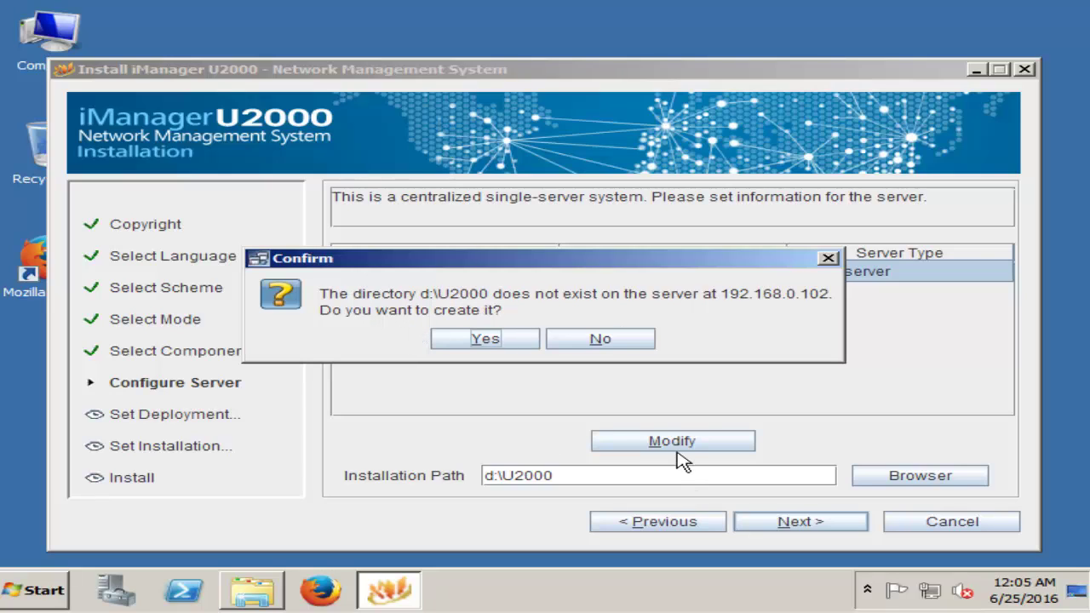
{"action": "left_click", "coordinate": [485, 340]}
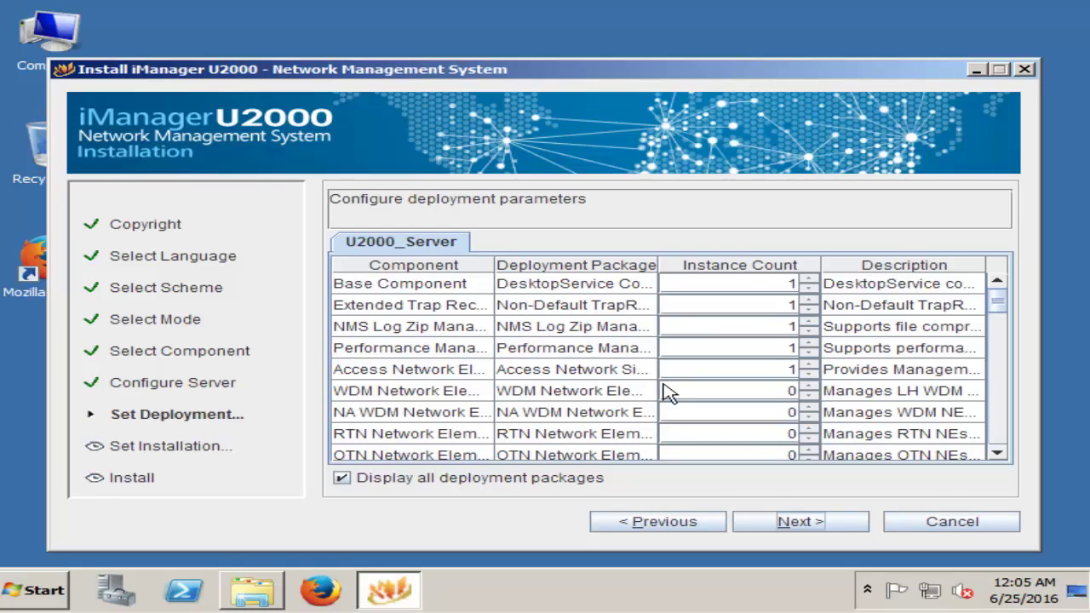
{"action": "scroll", "coordinate": [667, 392], "scroll_direction": "down", "scroll_amount": 1}
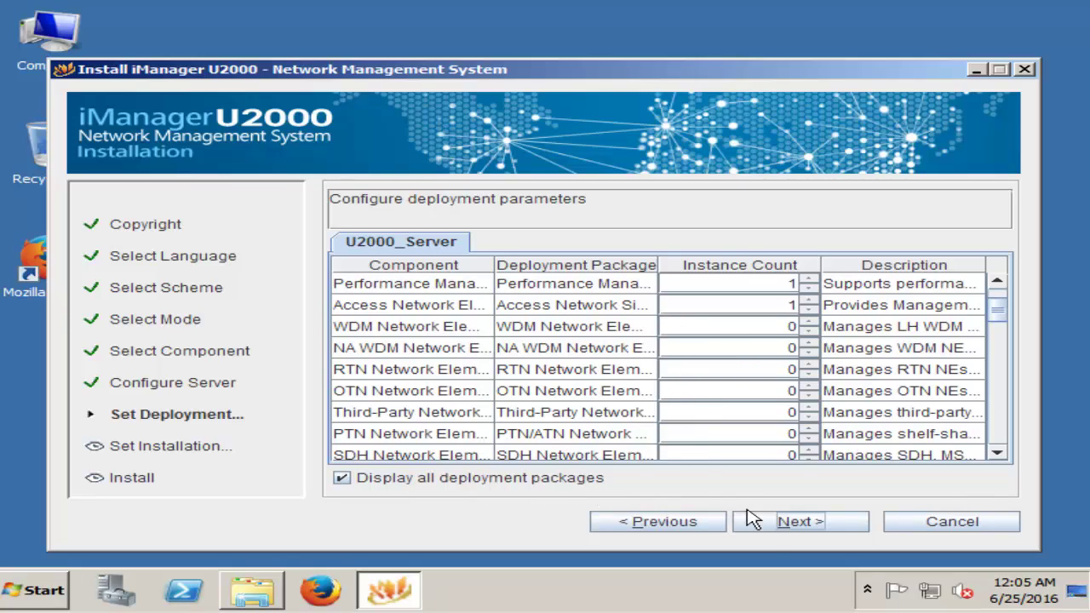
{"action": "left_click", "coordinate": [789, 530]}
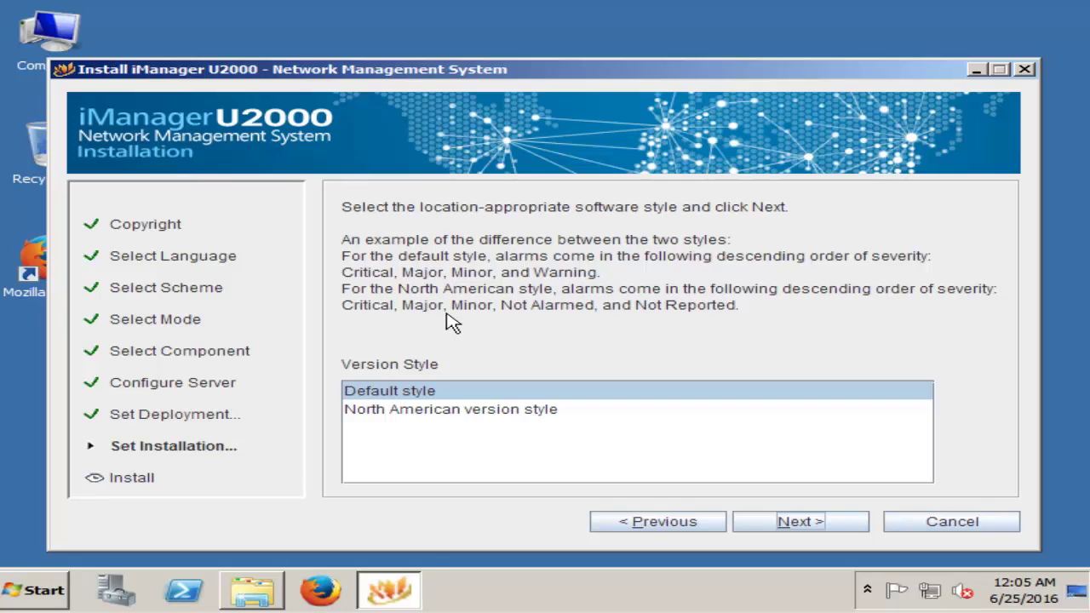
Continue through the installation settings with Default style, Sequential mode (ITU-T G.707) and the prefilled database settings
{"action": "left_click", "coordinate": [805, 524]}
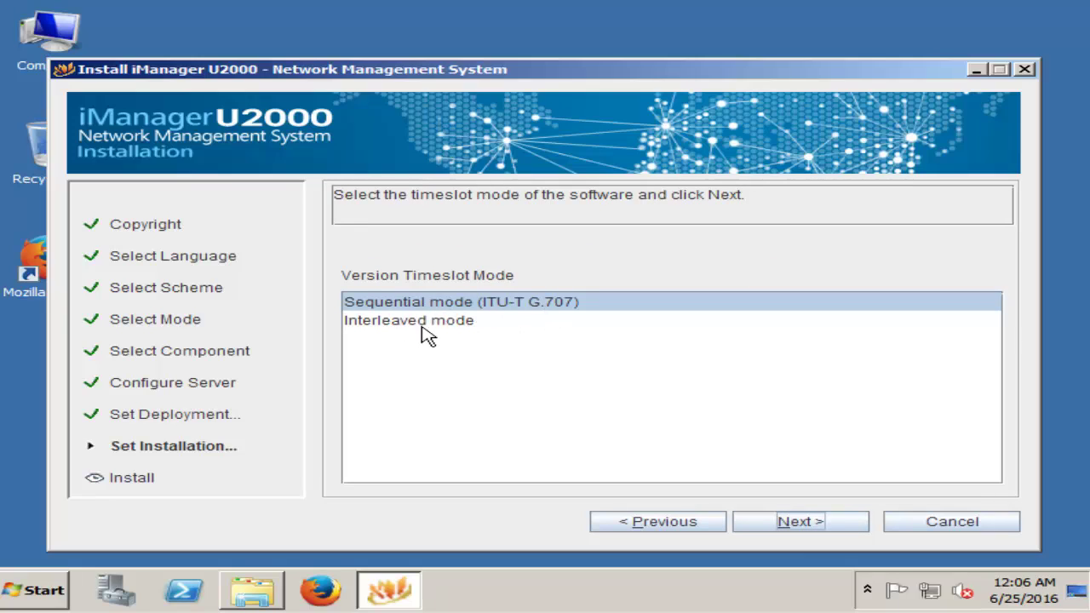
{"action": "left_click", "coordinate": [810, 524]}
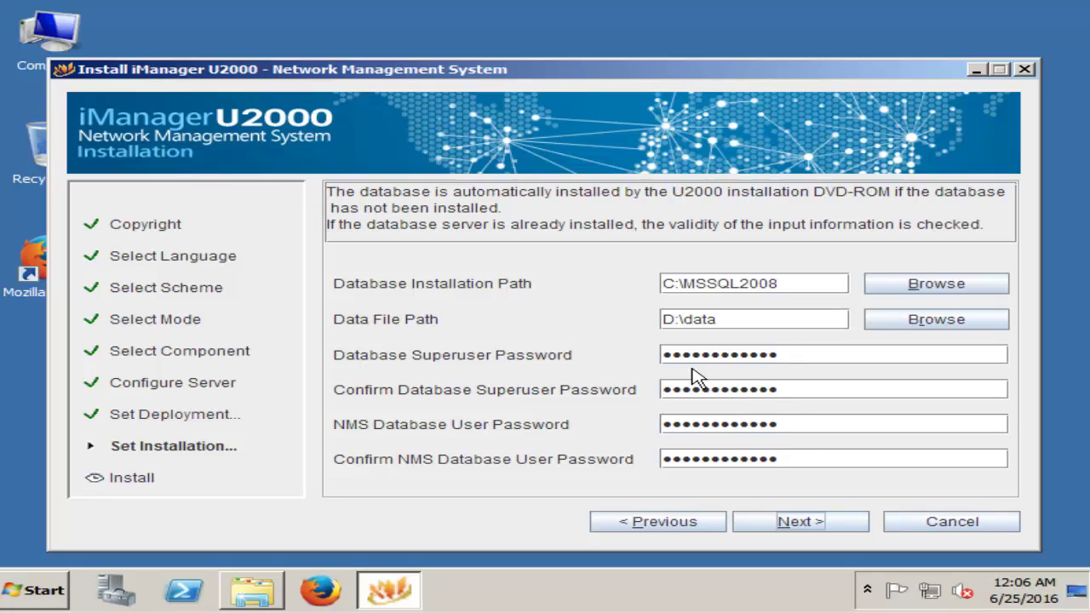
{"action": "left_click", "coordinate": [799, 527]}
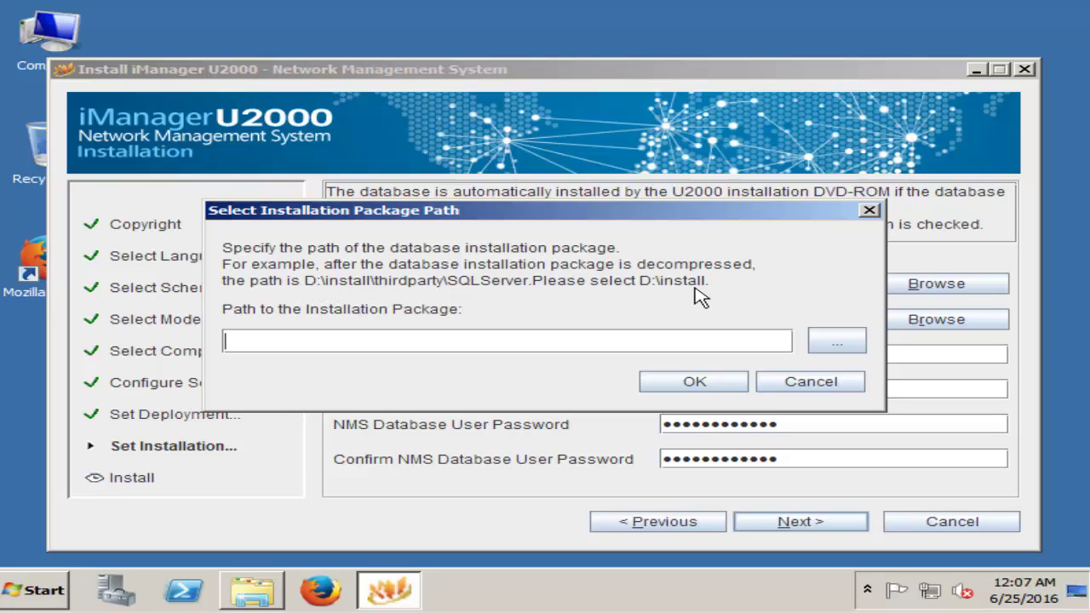
Browse to the install folder on drive D for the database installation package path
{"action": "left_click", "coordinate": [837, 342]}
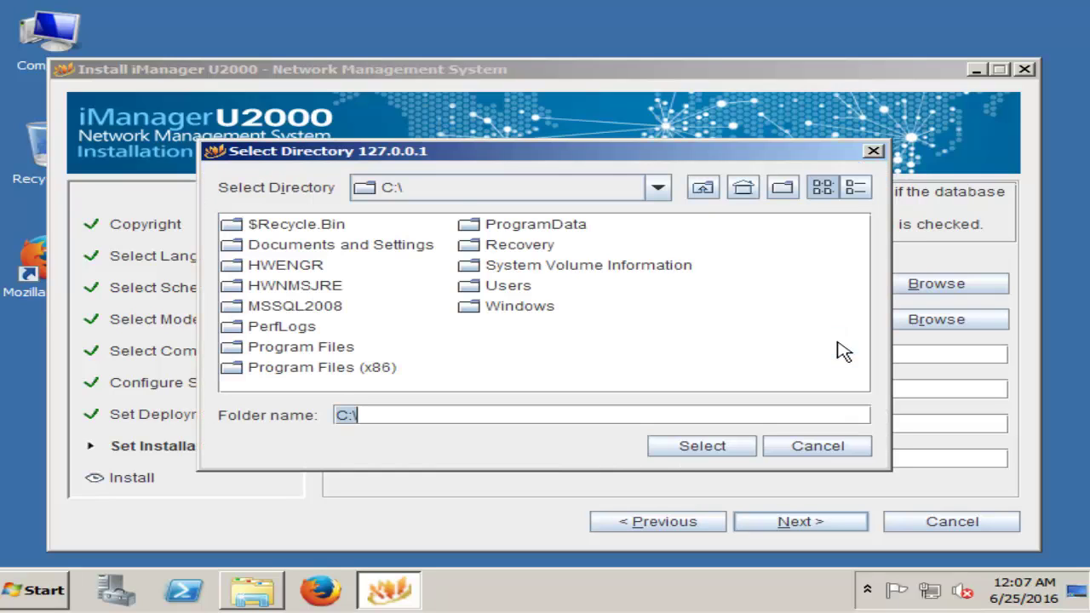
{"action": "left_click", "coordinate": [538, 192]}
{"action": "left_click", "coordinate": [406, 234]}
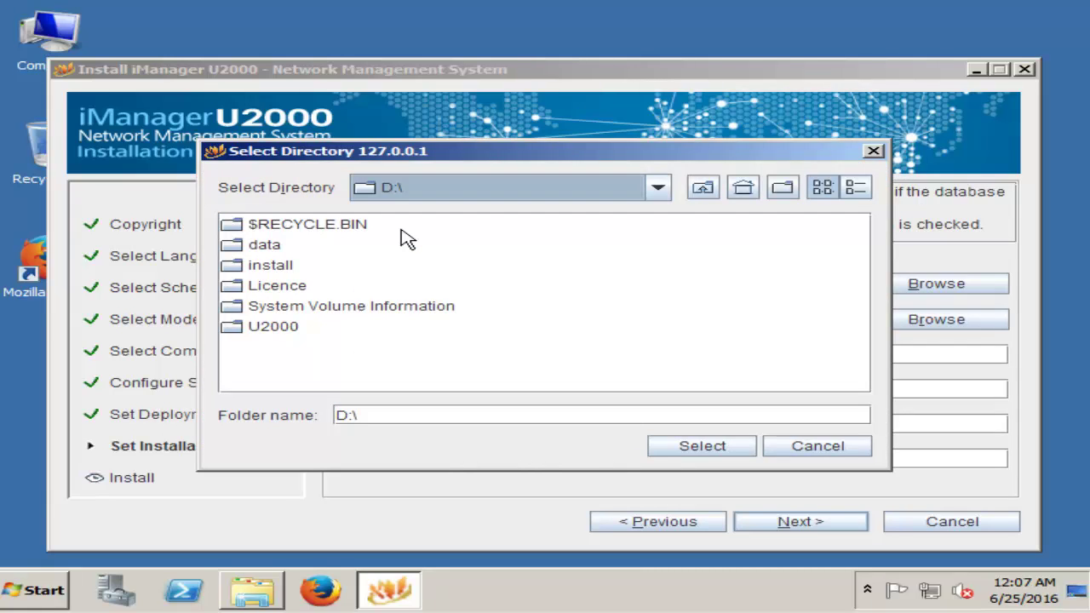
{"action": "double_click", "coordinate": [269, 265]}
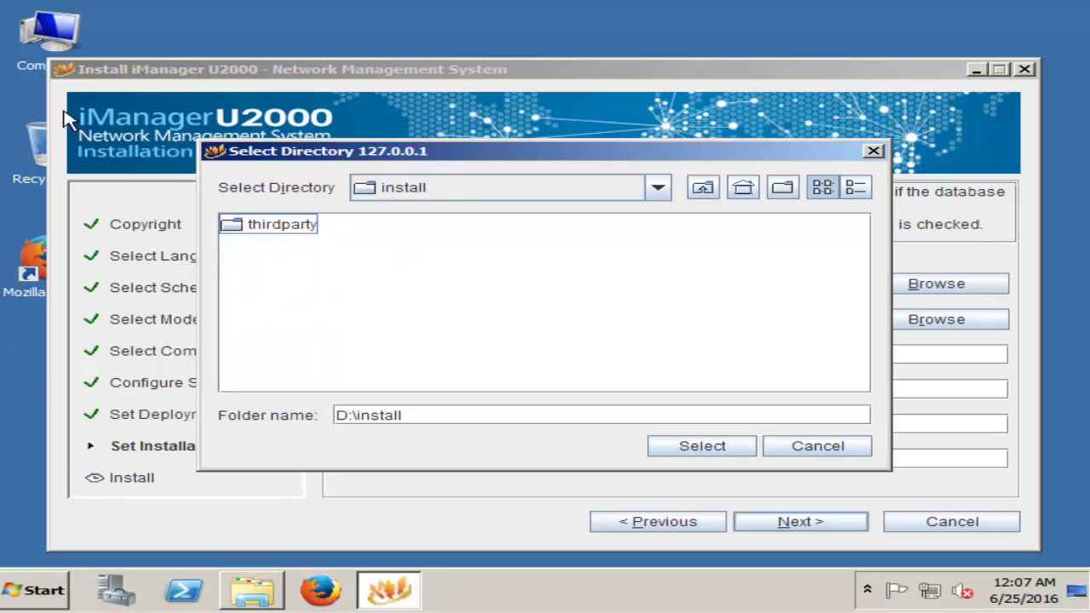
Open D:\install\thirdparty\SQLServer\SQL2008_STD in Windows Explorer to examine the database installation package's folder structure
{"action": "double_click", "coordinate": [64, 31]}
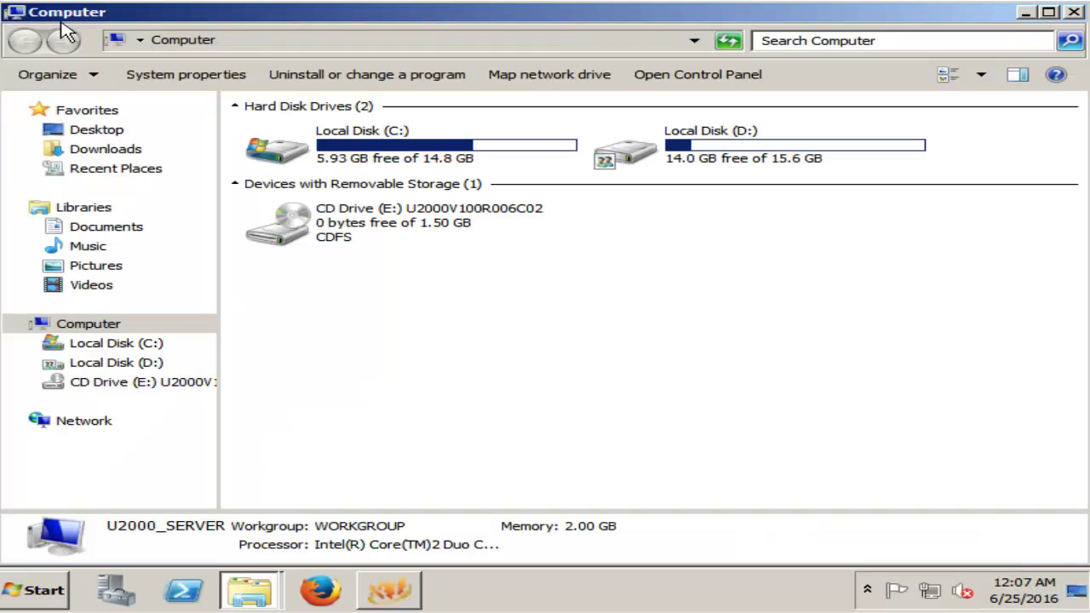
{"action": "double_click", "coordinate": [694, 166]}
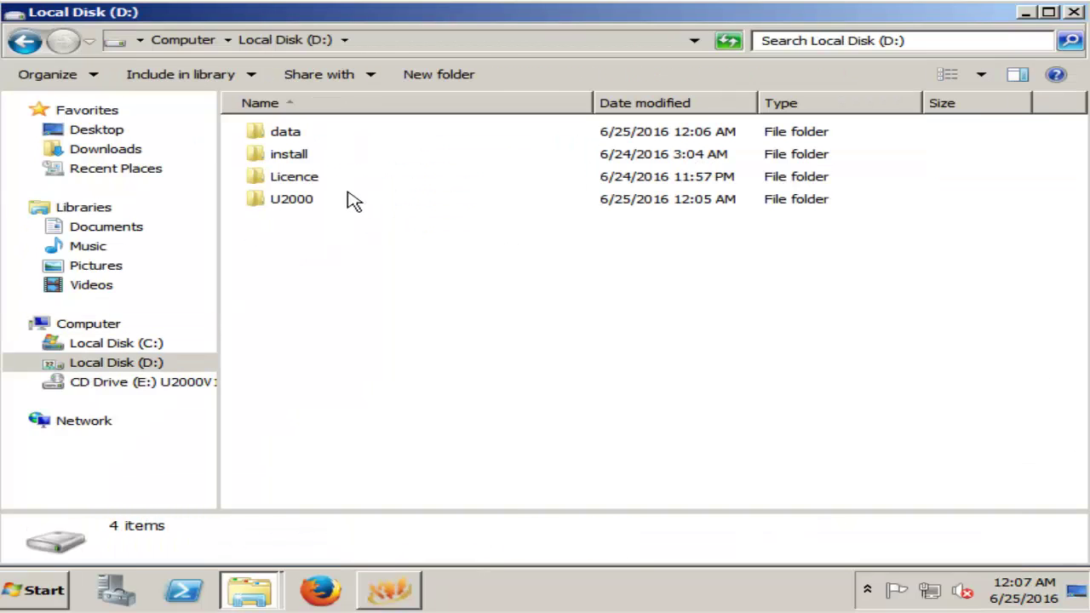
{"action": "double_click", "coordinate": [295, 163]}
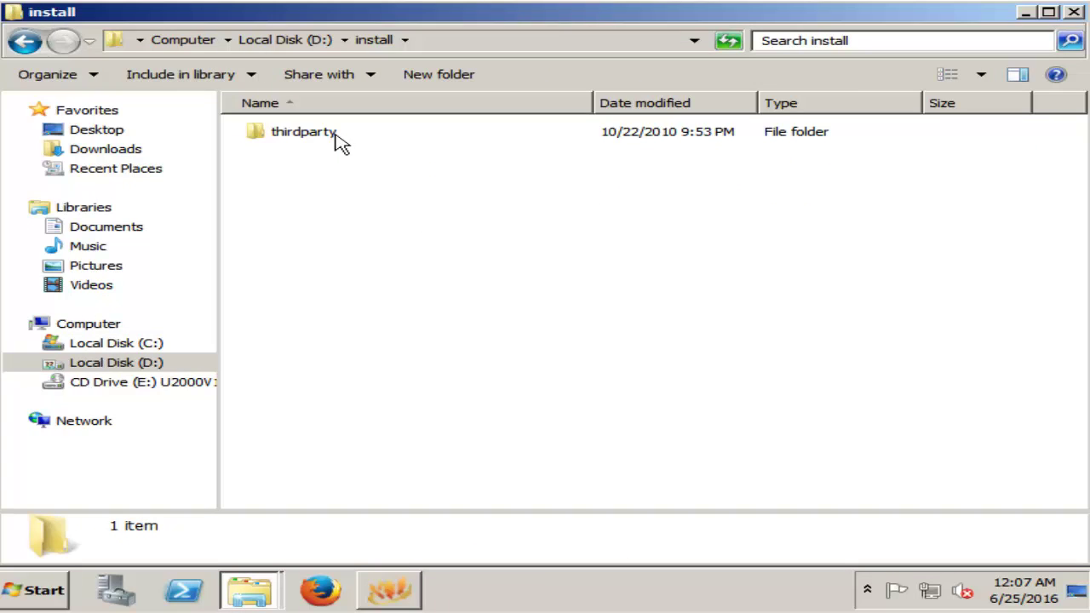
{"action": "double_click", "coordinate": [302, 135]}
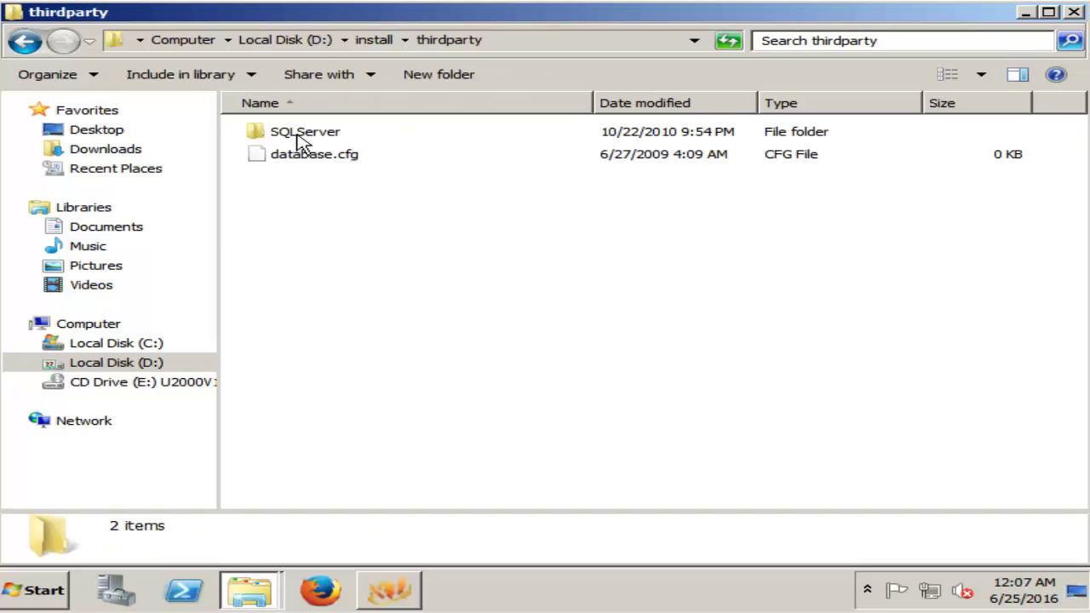
{"action": "double_click", "coordinate": [300, 137]}
{"action": "double_click", "coordinate": [300, 135]}
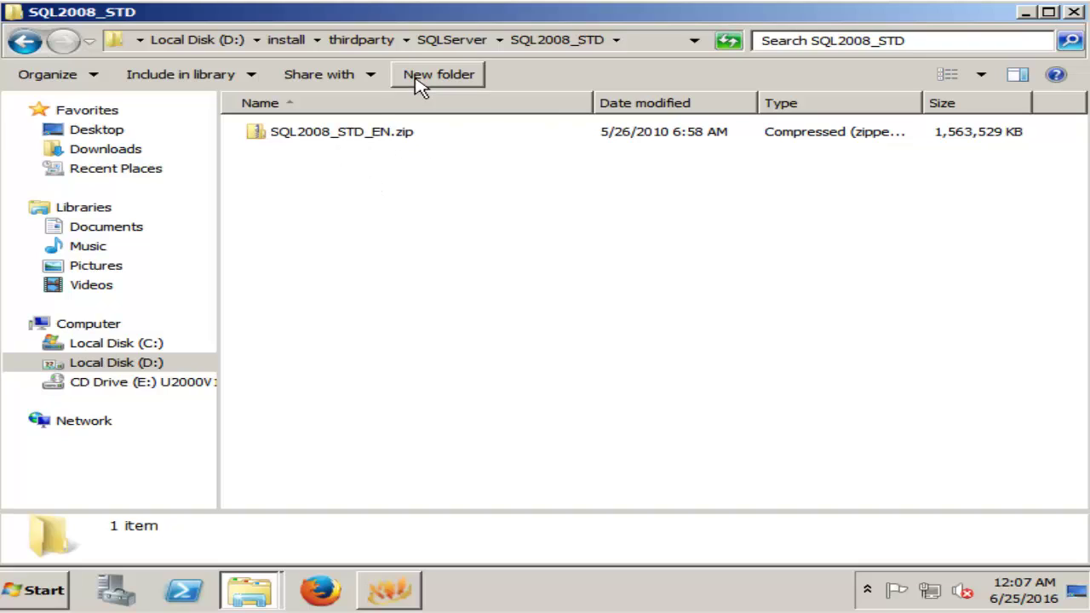
Go back up through the folders to recheck the install folder on drive D, and return to the installer
{"action": "left_click", "coordinate": [362, 43]}
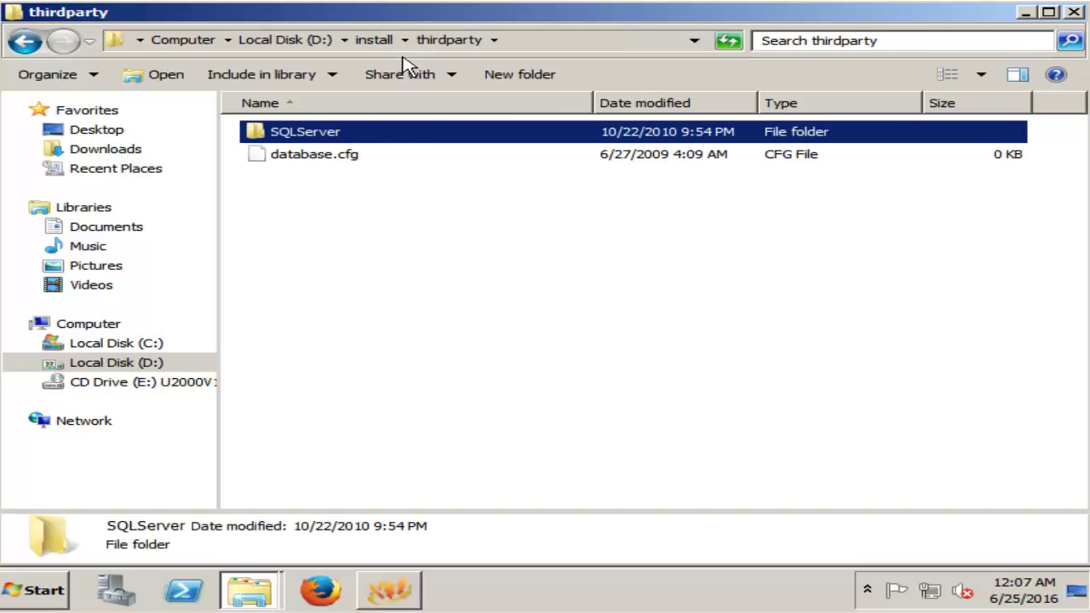
{"action": "left_click", "coordinate": [375, 40]}
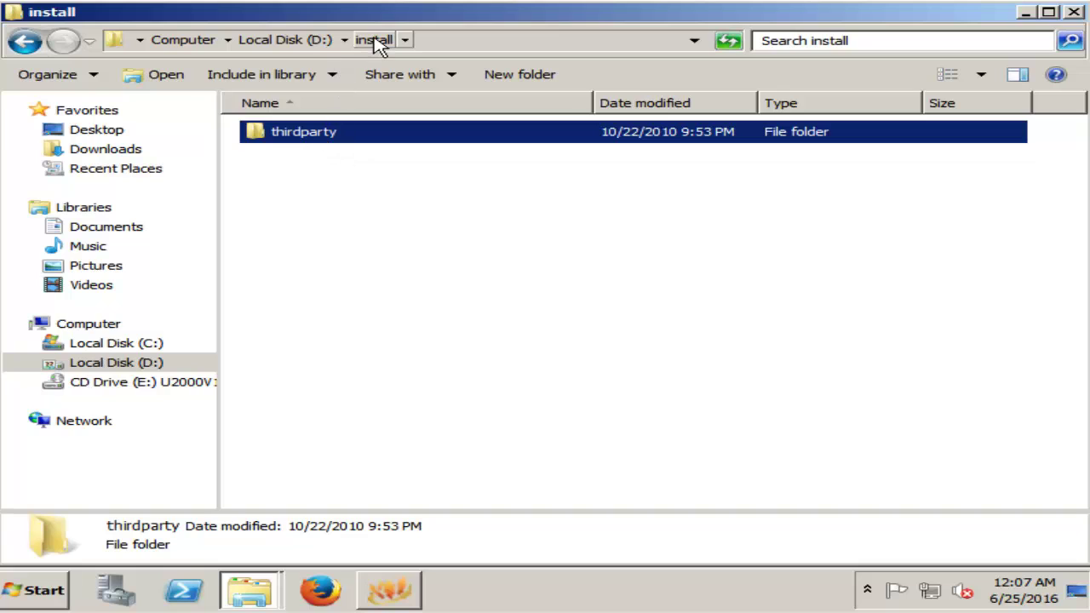
{"action": "left_click", "coordinate": [311, 40]}
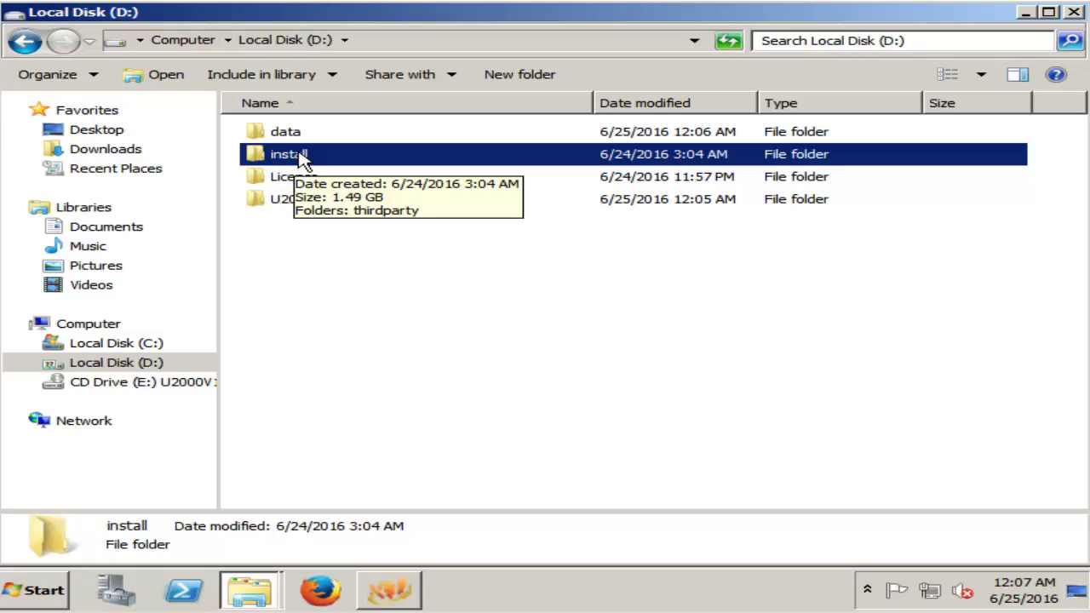
{"action": "double_click", "coordinate": [305, 156]}
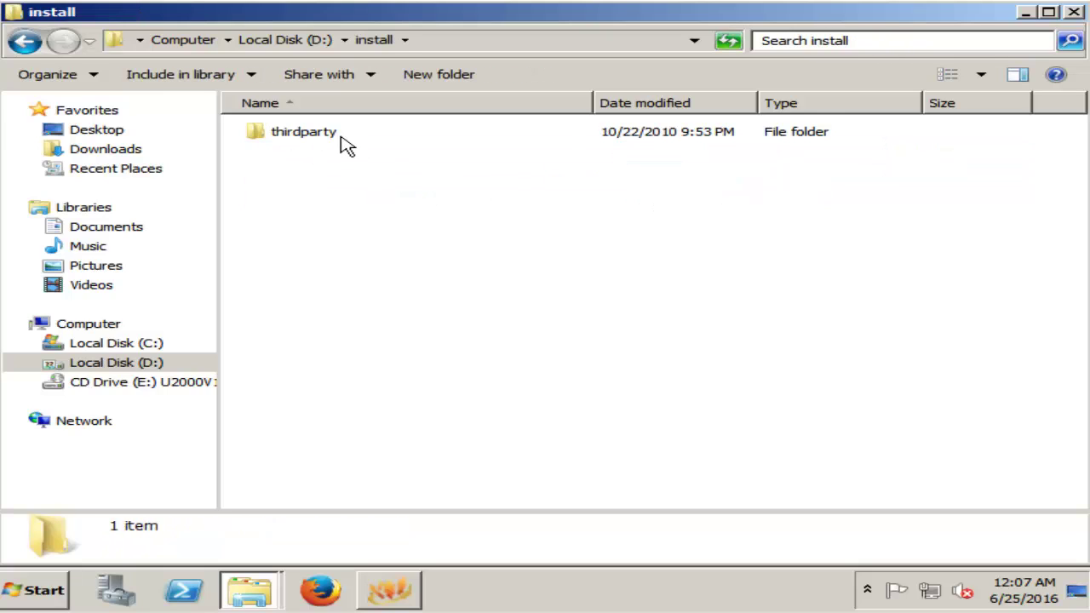
{"action": "left_click", "coordinate": [294, 40]}
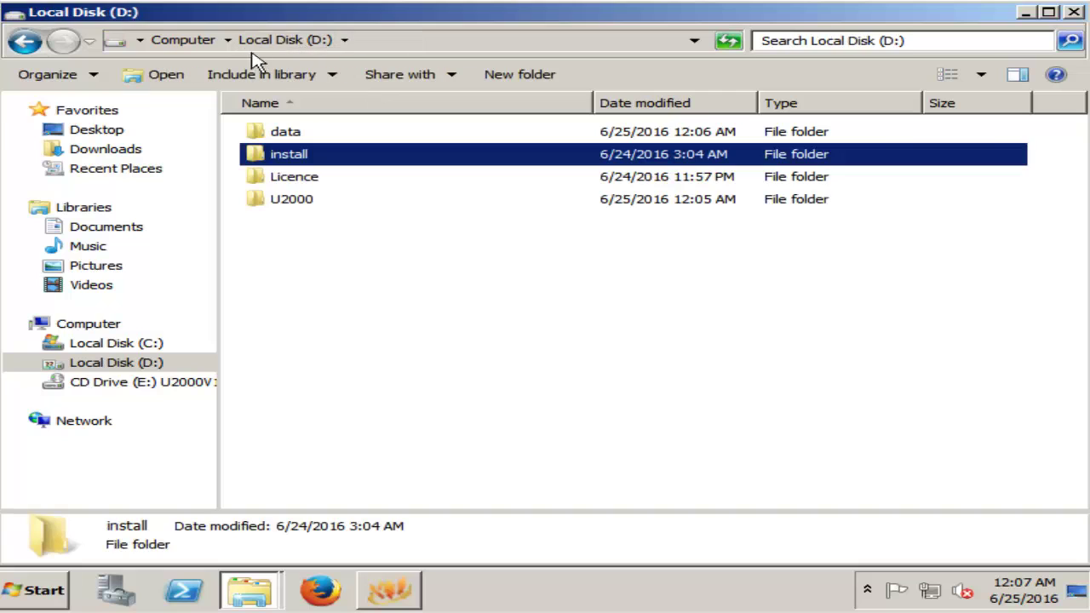
{"action": "left_click", "coordinate": [183, 40]}
{"action": "left_click", "coordinate": [1025, 11]}
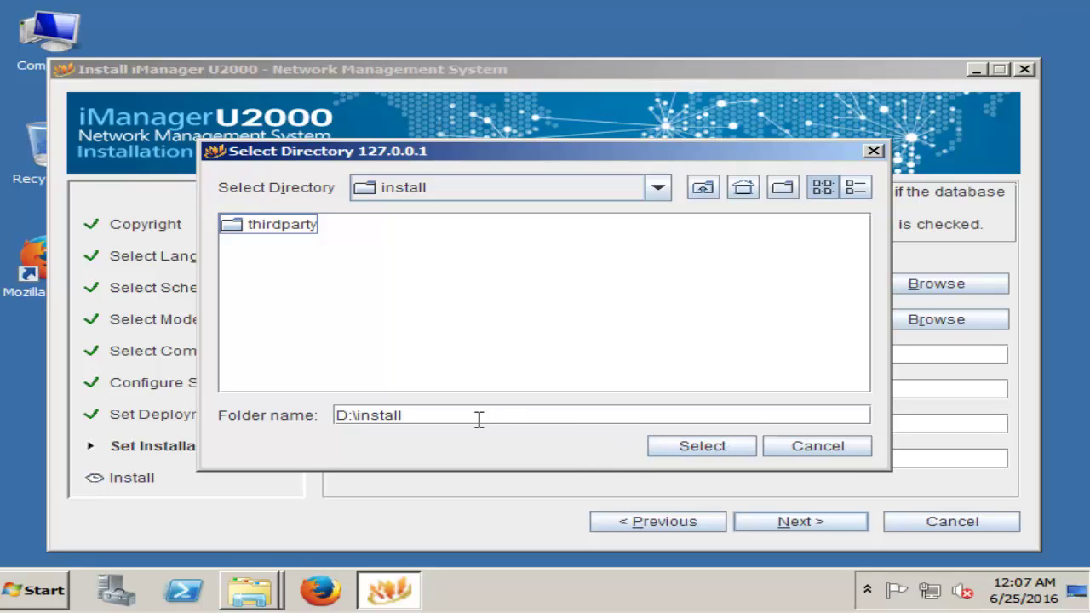
Select D:\install as the path to the database installation package and confirm it
{"action": "left_click", "coordinate": [713, 453]}
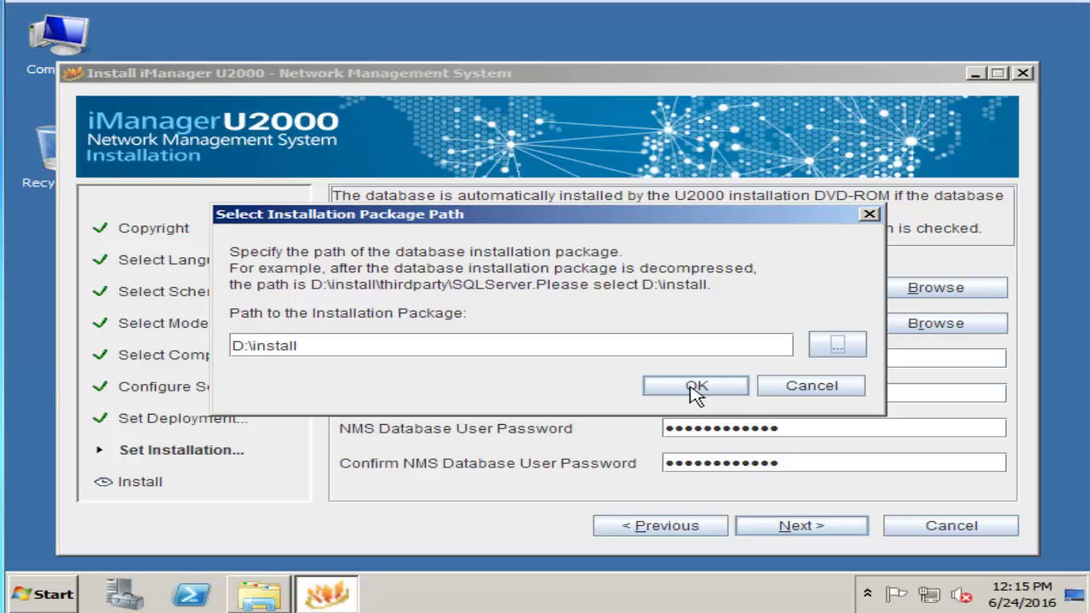
{"action": "left_click", "coordinate": [695, 387]}
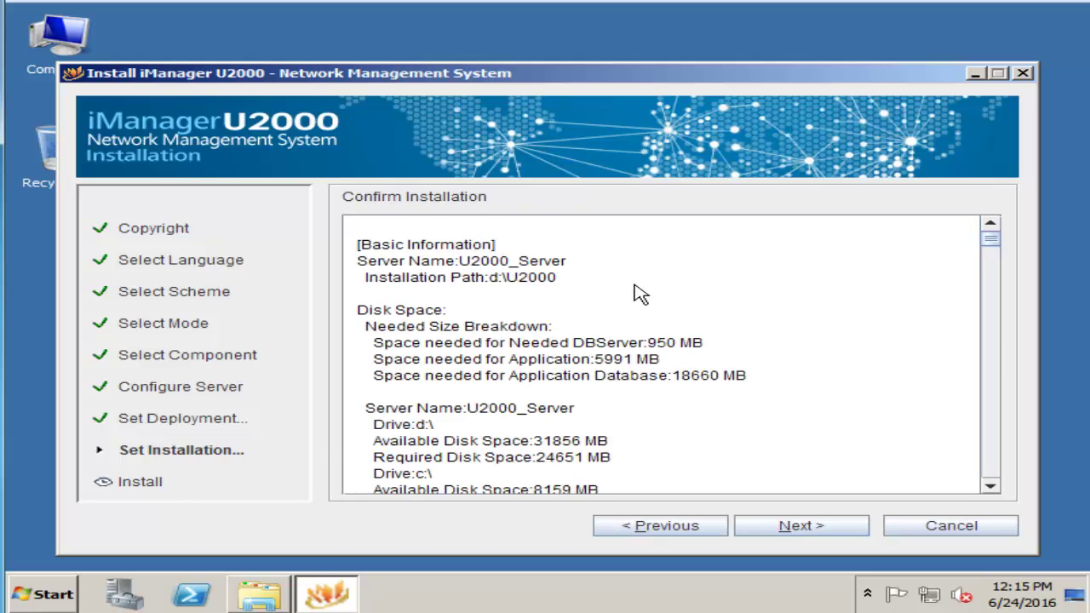
Review the installation summary, covering disk space, version, scheme, server information and component details
{"action": "scroll", "coordinate": [640, 298], "scroll_direction": "down", "scroll_amount": 5}
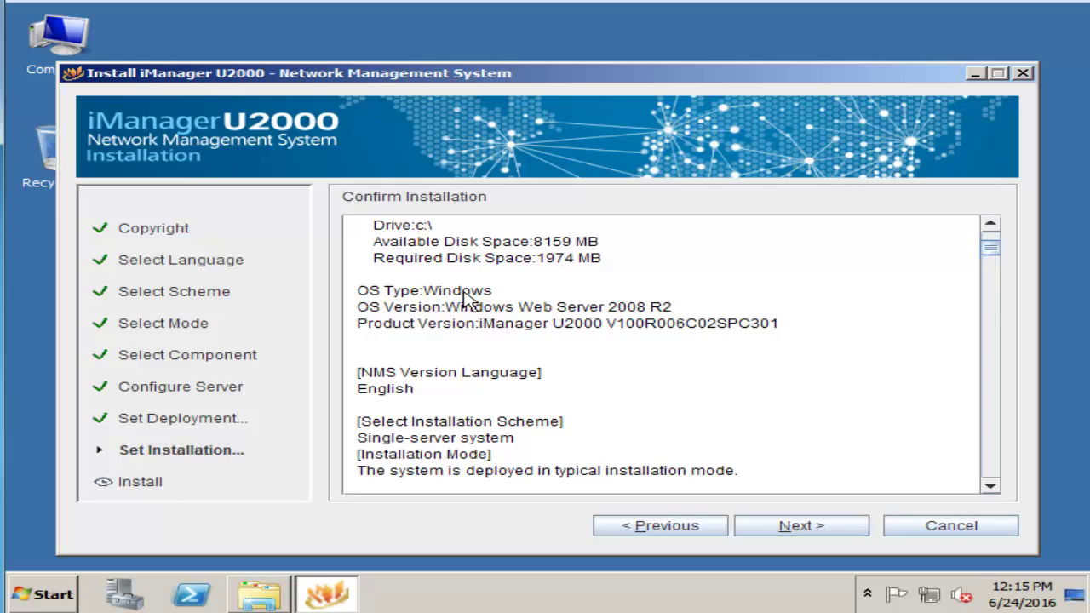
{"action": "scroll", "coordinate": [511, 390], "scroll_direction": "down", "scroll_amount": 2}
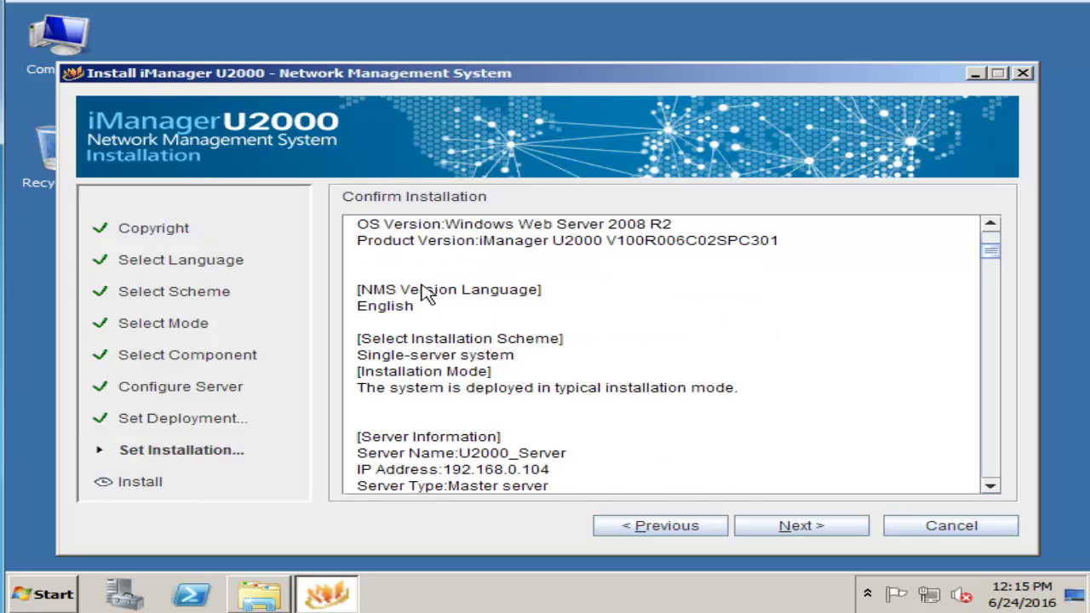
{"action": "scroll", "coordinate": [507, 327], "scroll_direction": "down", "scroll_amount": 2}
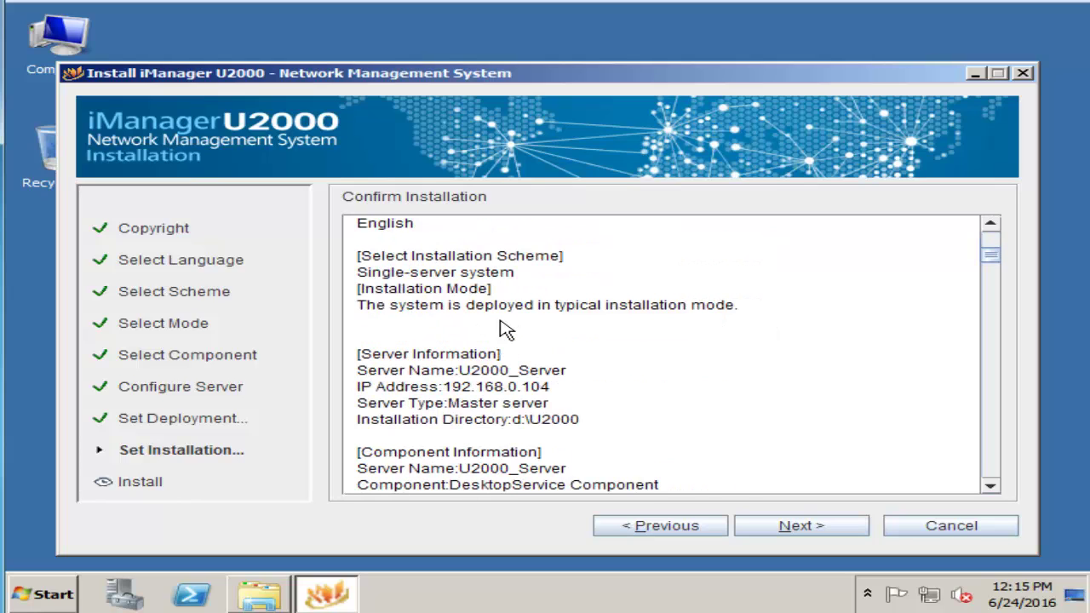
{"action": "scroll", "coordinate": [494, 302], "scroll_direction": "down", "scroll_amount": 6}
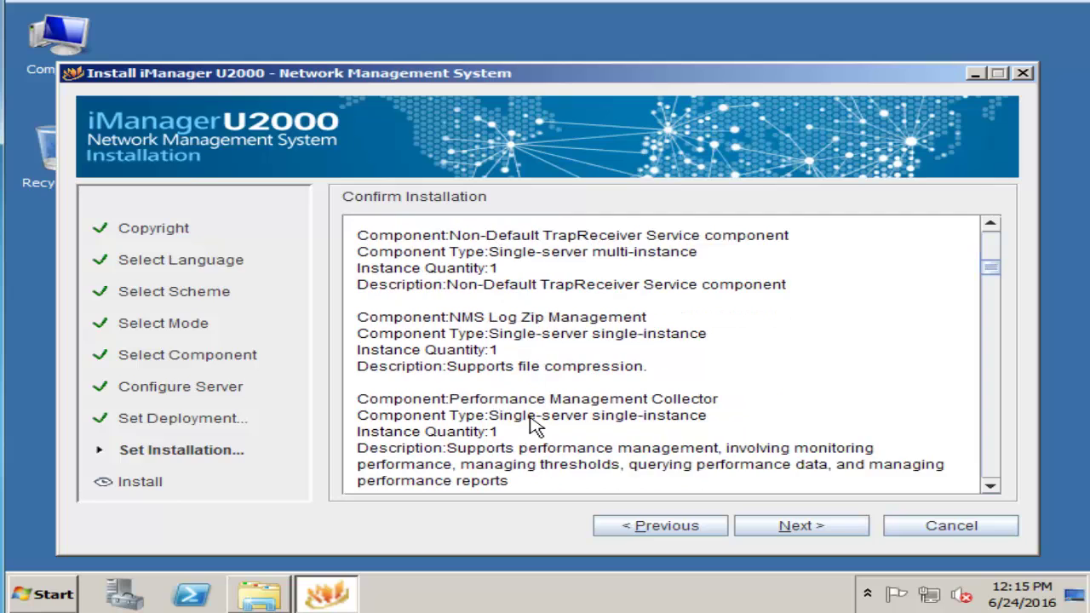
{"action": "scroll", "coordinate": [531, 421], "scroll_direction": "down", "scroll_amount": 2}
{"action": "scroll", "coordinate": [533, 384], "scroll_direction": "down", "scroll_amount": 5}
{"action": "scroll", "coordinate": [531, 374], "scroll_direction": "down", "scroll_amount": 2}
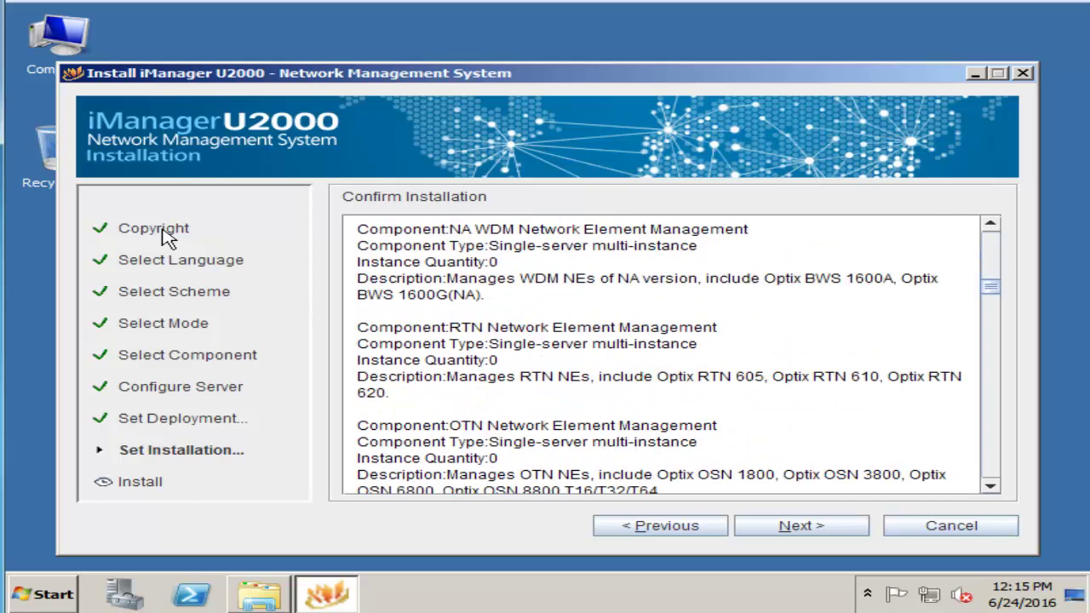
{"action": "scroll", "coordinate": [668, 375], "scroll_direction": "down", "scroll_amount": 10}
{"action": "scroll", "coordinate": [668, 375], "scroll_direction": "down", "scroll_amount": 5}
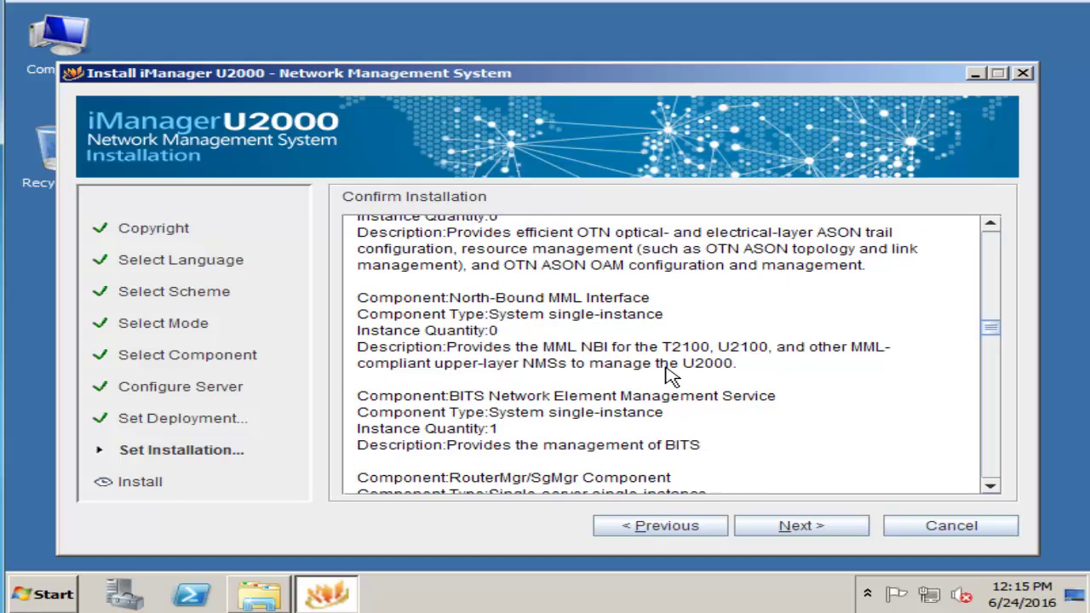
Start the U2000 installation, move the installer window higher on the desktop and cancel the unrelated file download
{"action": "left_click", "coordinate": [796, 528]}
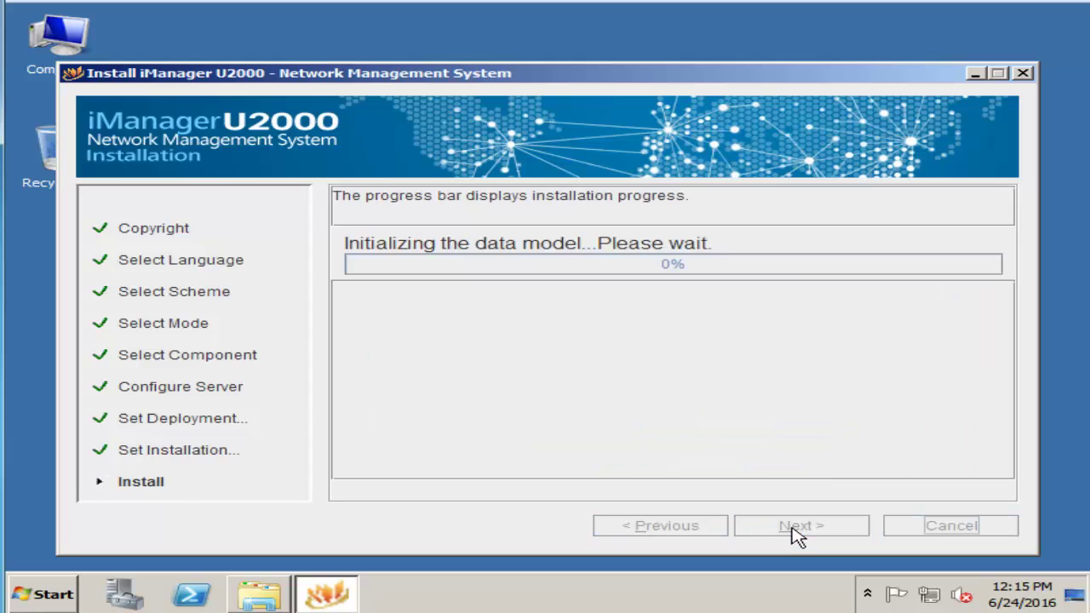
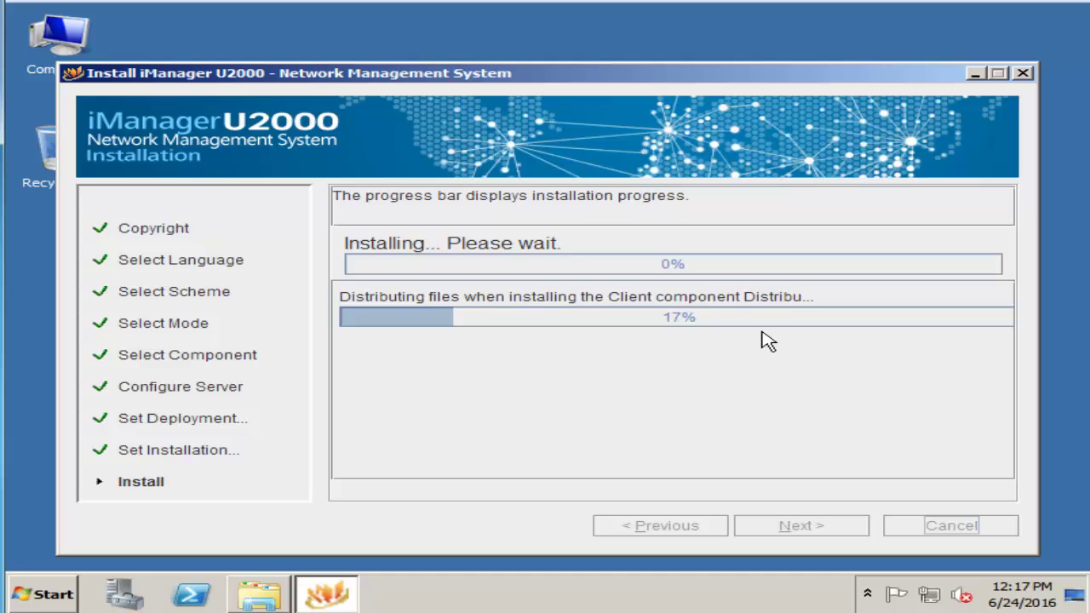
{"action": "left_click_drag", "start_coordinate": [638, 84], "coordinate": [683, 37]}
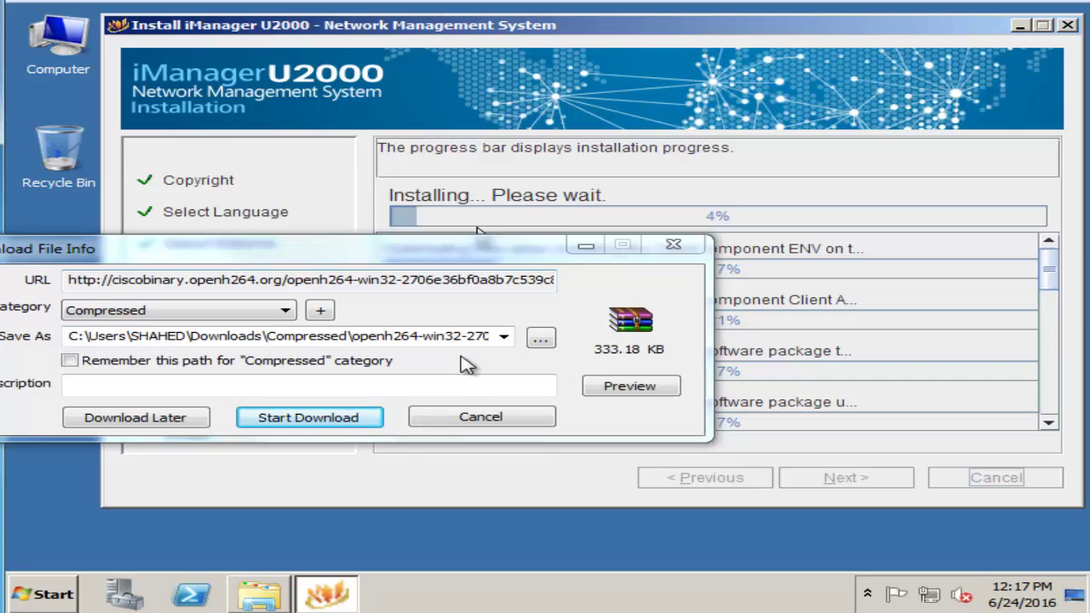
{"action": "left_click", "coordinate": [479, 416]}
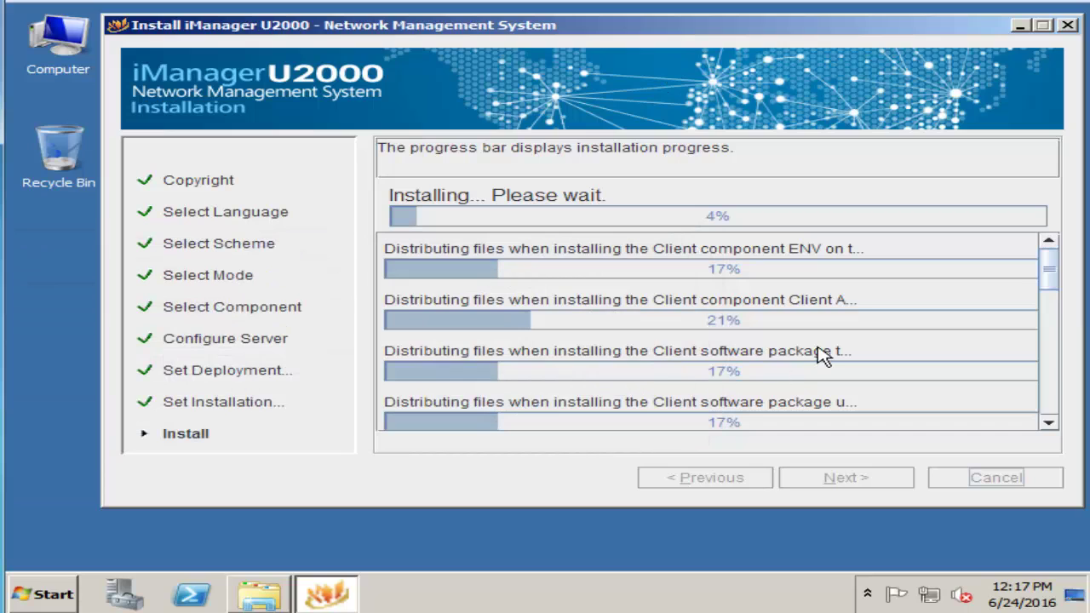